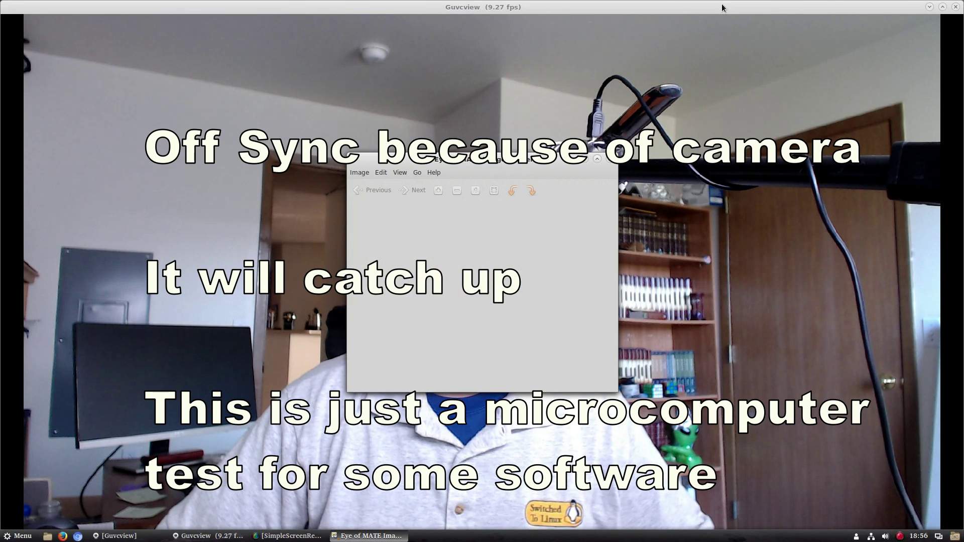
# Step: Close the empty image viewer, search the installed applications for "system" and open KSysGuard
pyautogui.click(608, 161)
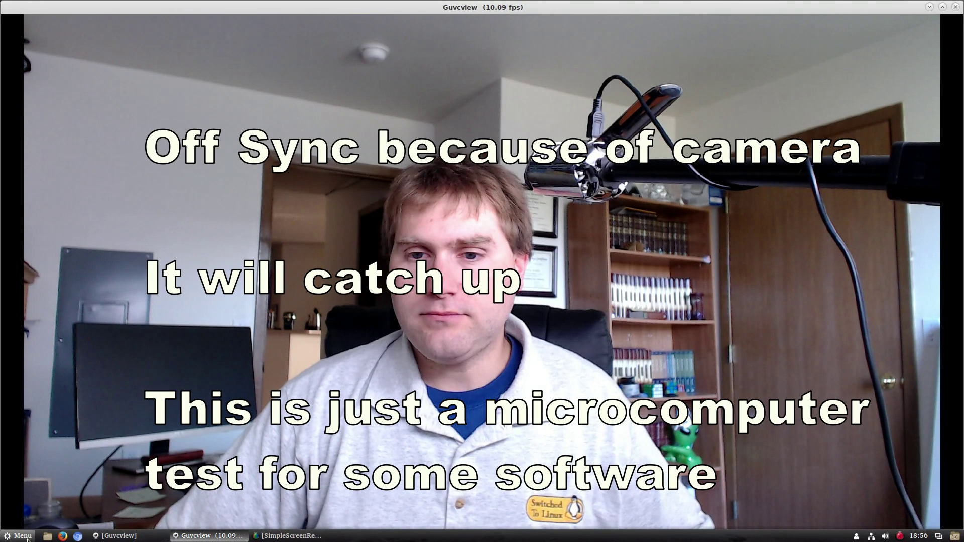
pyautogui.click(23, 537)
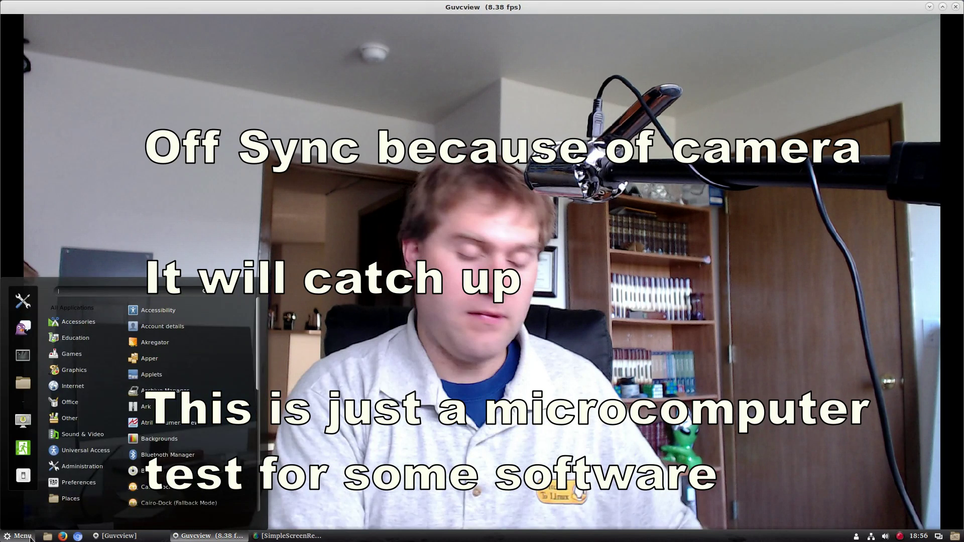
pyautogui.write('sys')
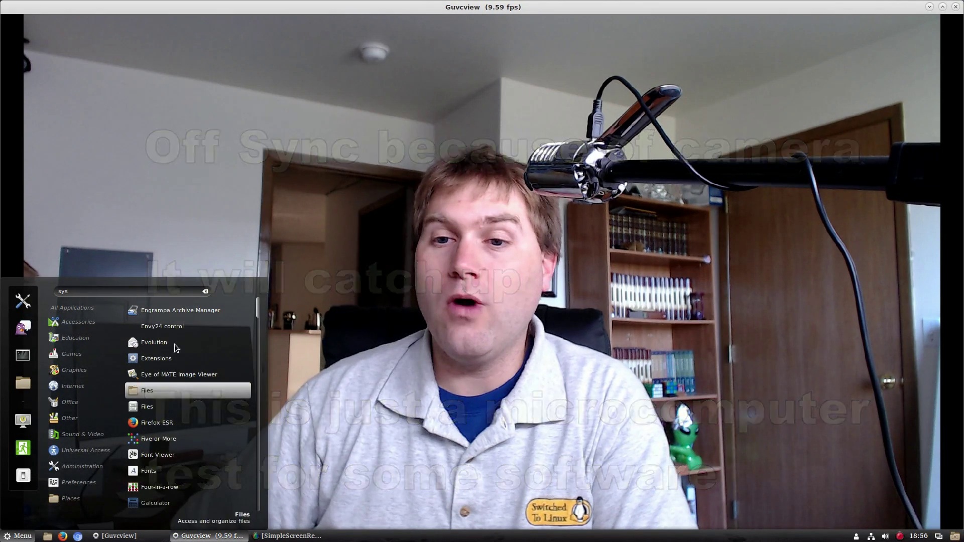
pyautogui.scroll(-4, 172, 404)
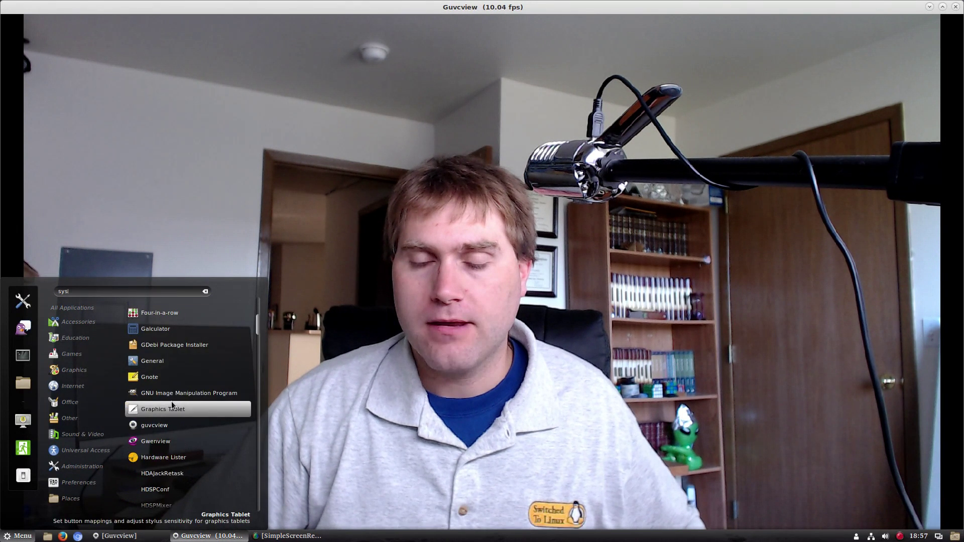
pyautogui.scroll(-4, 172, 404)
pyautogui.write('te')
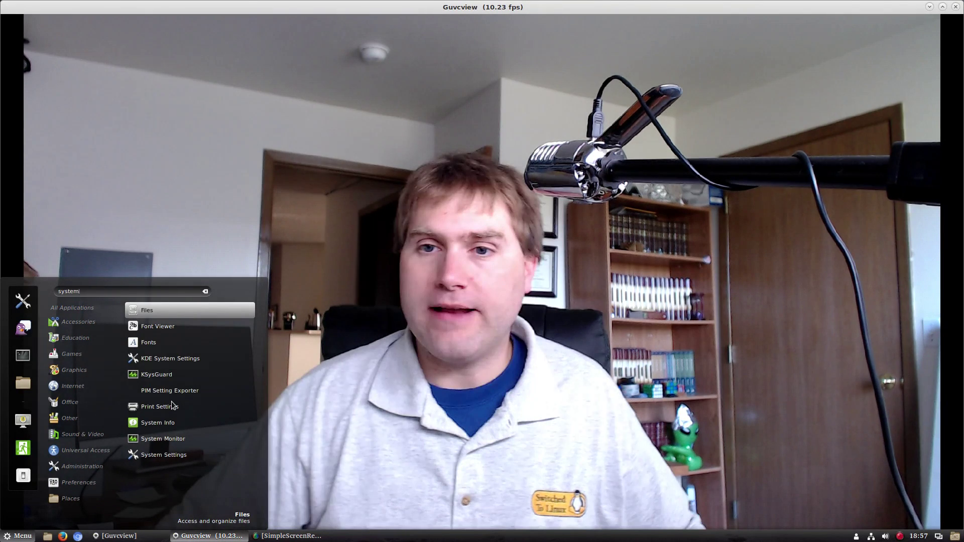
pyautogui.write('m')
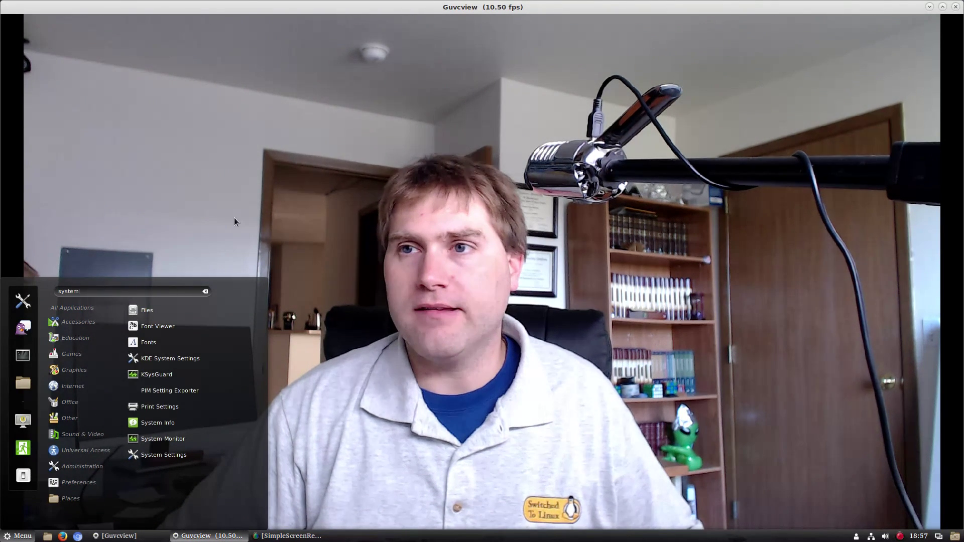
pyautogui.click(148, 375)
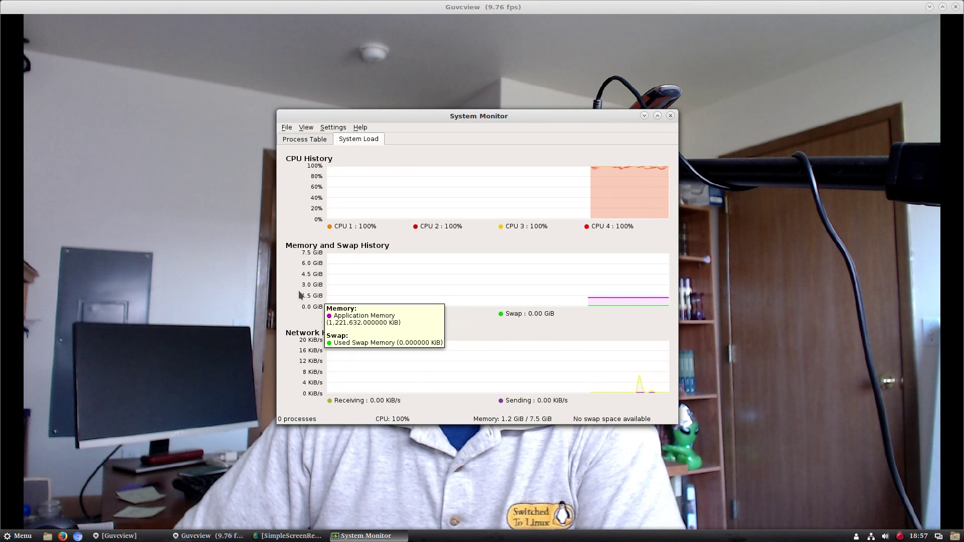
# Step: Switch to the Guvcview video controls and set the webcam resolution to 432x240
pyautogui.click(207, 537)
pyautogui.click(115, 536)
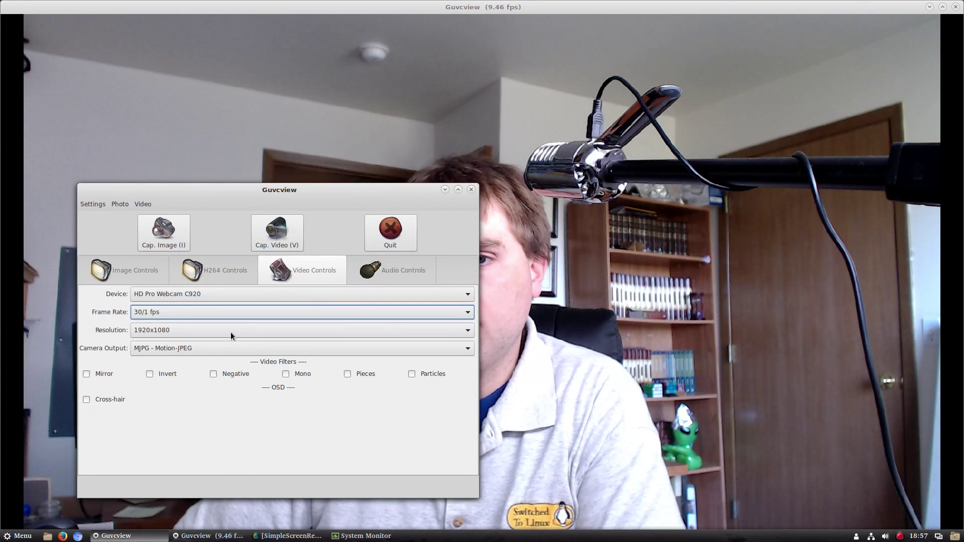
pyautogui.click(231, 331)
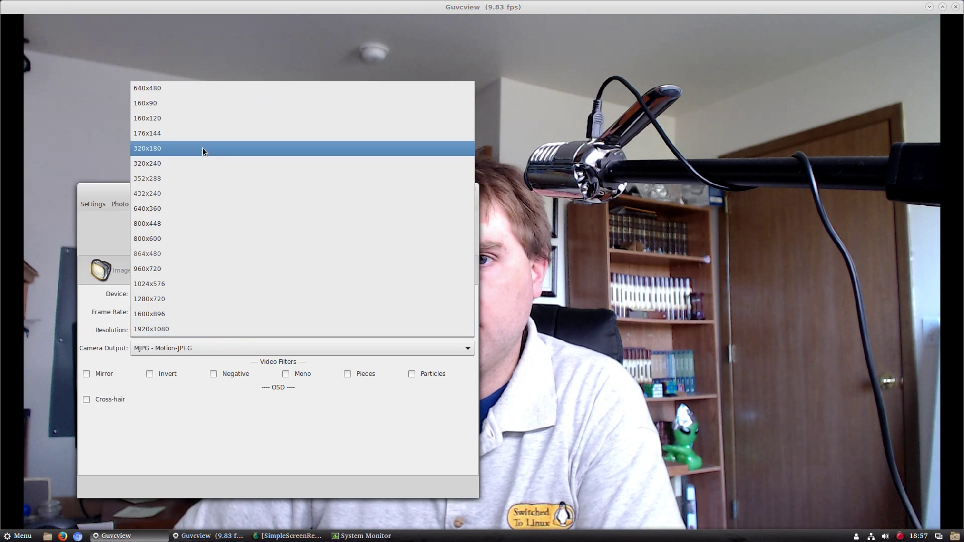
pyautogui.click(179, 194)
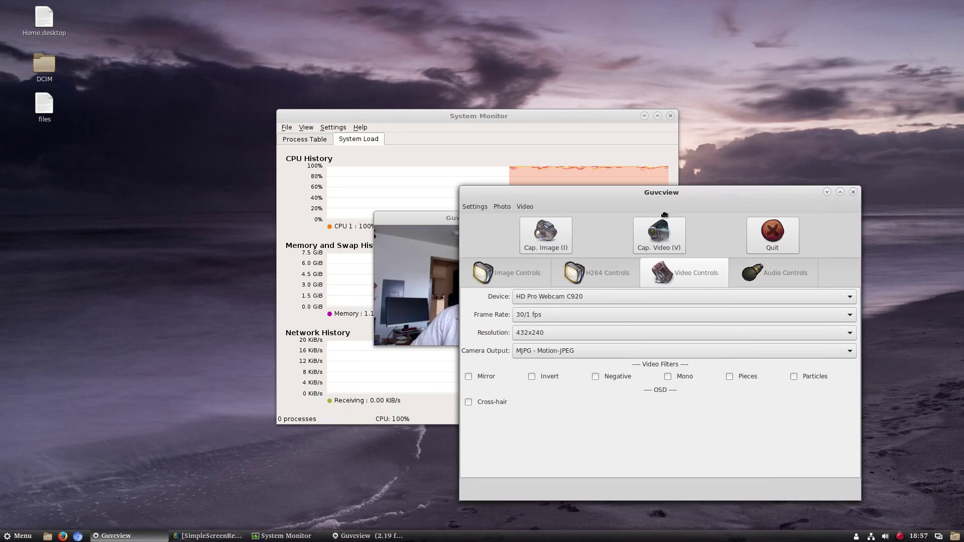
# Step: Arrange the webcam preview and System Monitor side by side to compare the CPU load, and close the preview
pyautogui.moveTo(665, 215); pyautogui.dragTo(367, 198)
pyautogui.click(428, 196)
pyautogui.moveTo(519, 222); pyautogui.dragTo(822, 45)
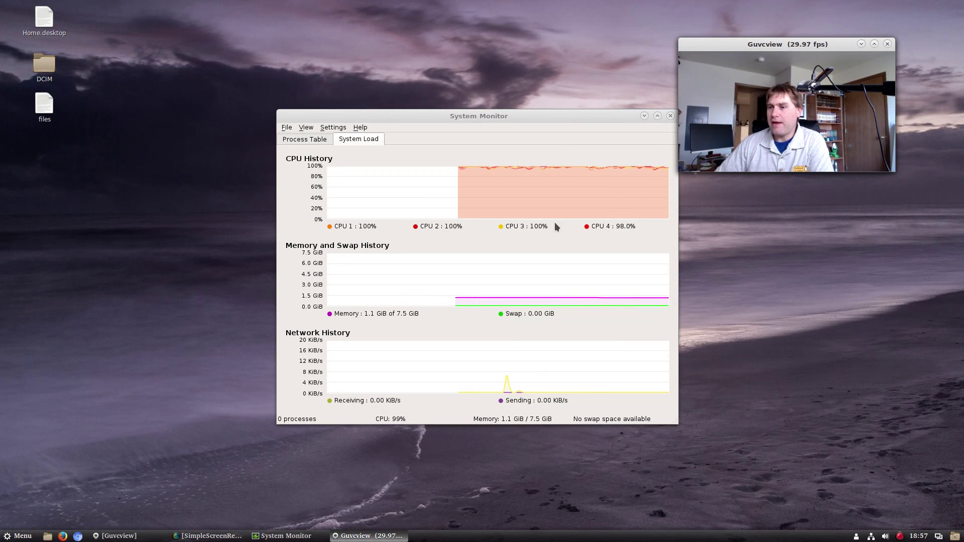
pyautogui.moveTo(378, 139); pyautogui.dragTo(150, 140)
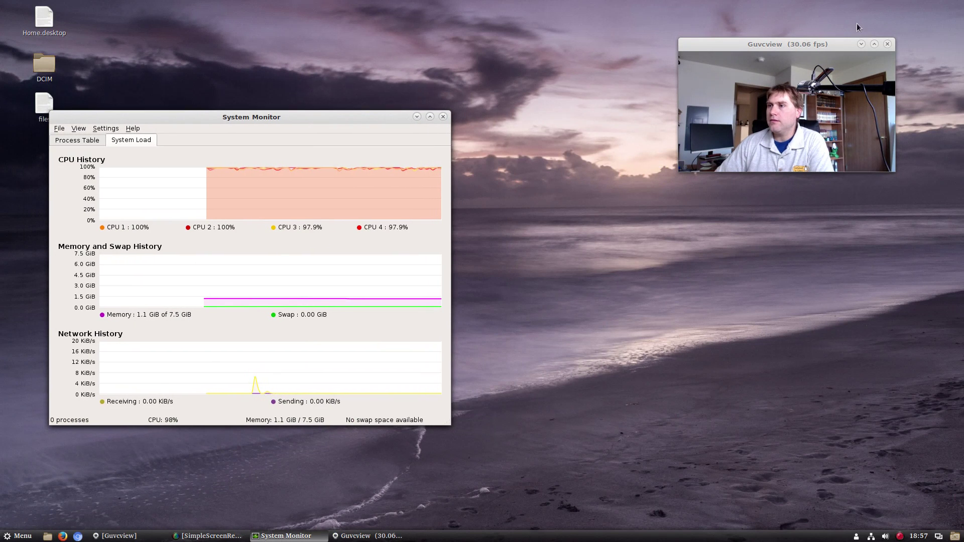
pyautogui.moveTo(809, 50); pyautogui.dragTo(792, 88)
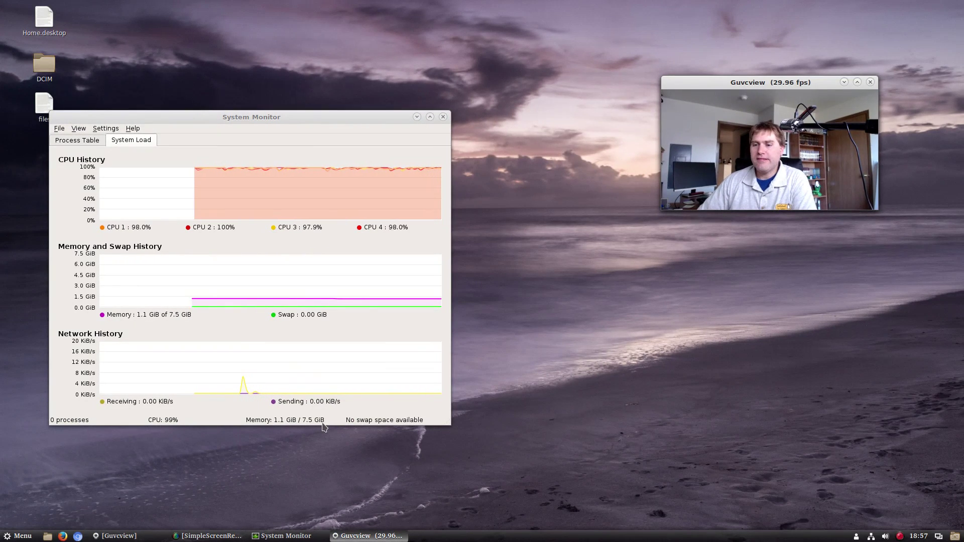
pyautogui.click(871, 82)
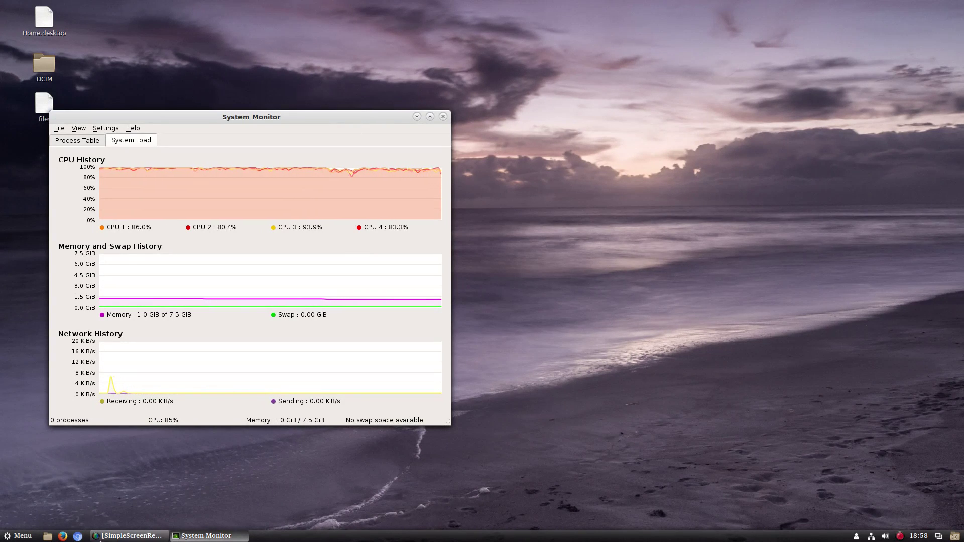
# Step: Search the installed applications for "term", open Terminal and place its window beside the System Monitor
pyautogui.click(18, 536)
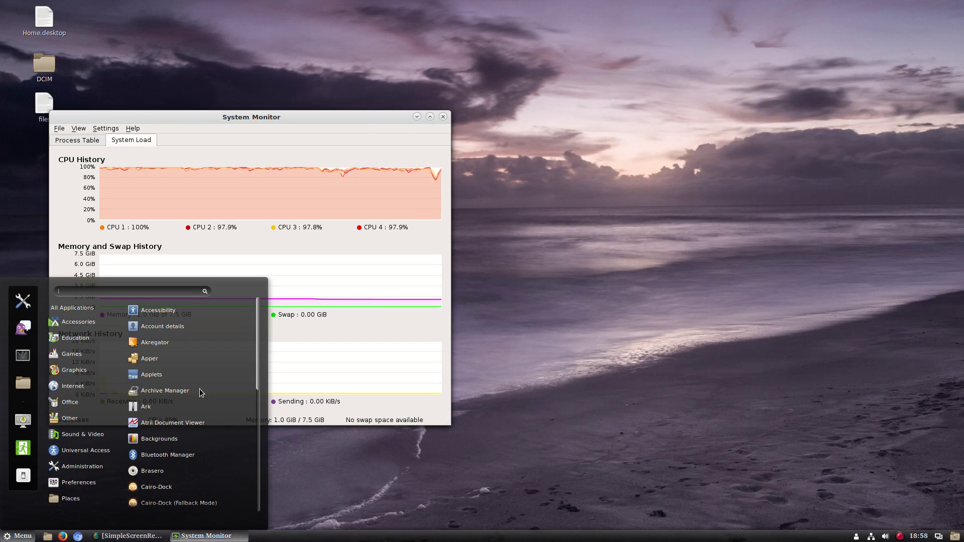
pyautogui.write('s')
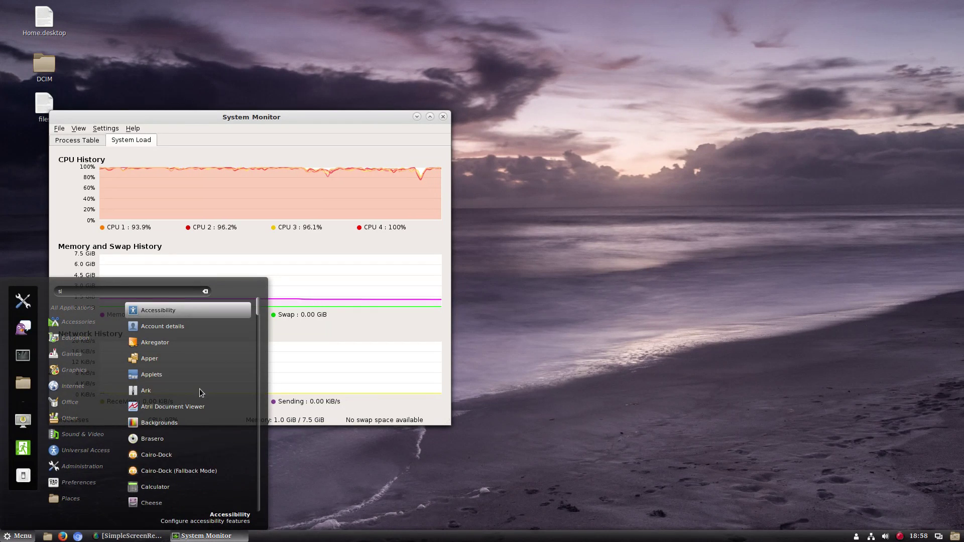
pyautogui.press('BackSpace')
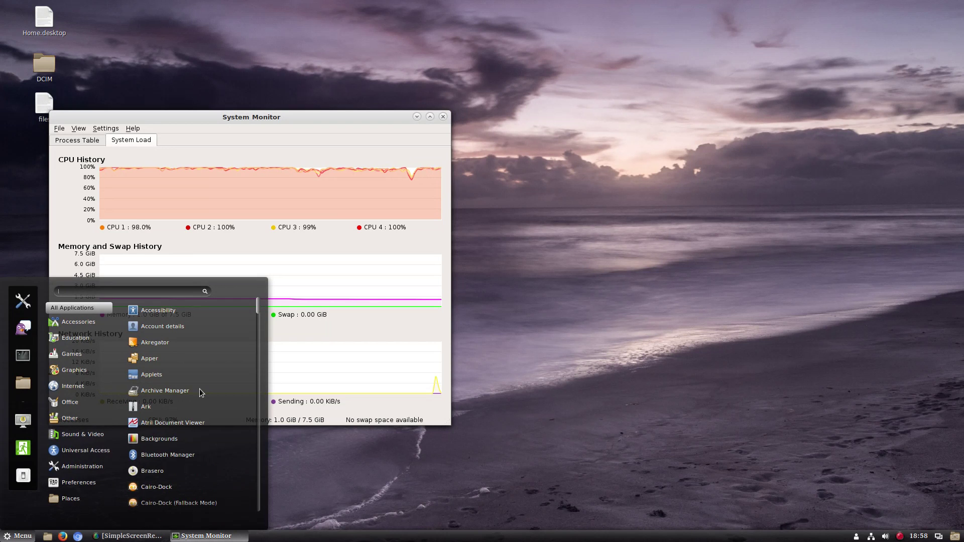
pyautogui.write('term')
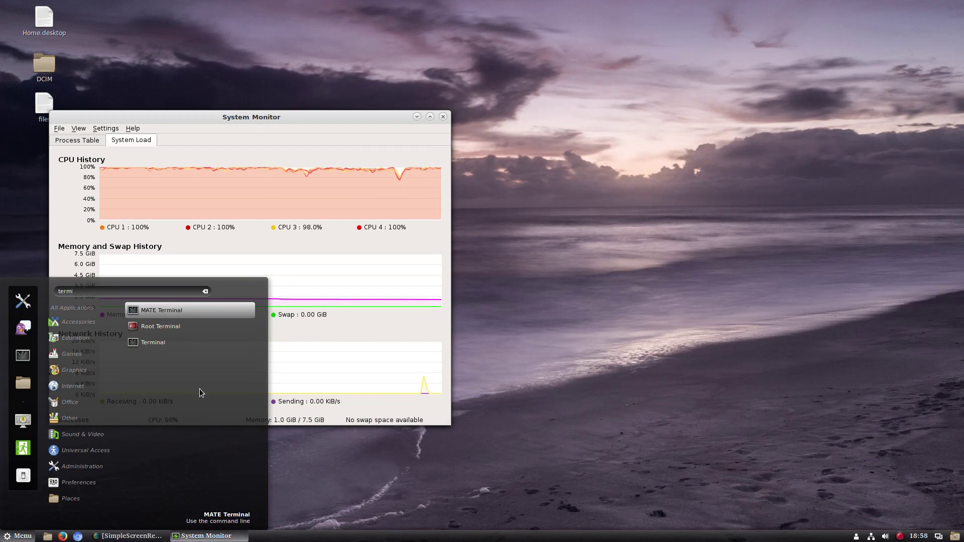
pyautogui.click(160, 345)
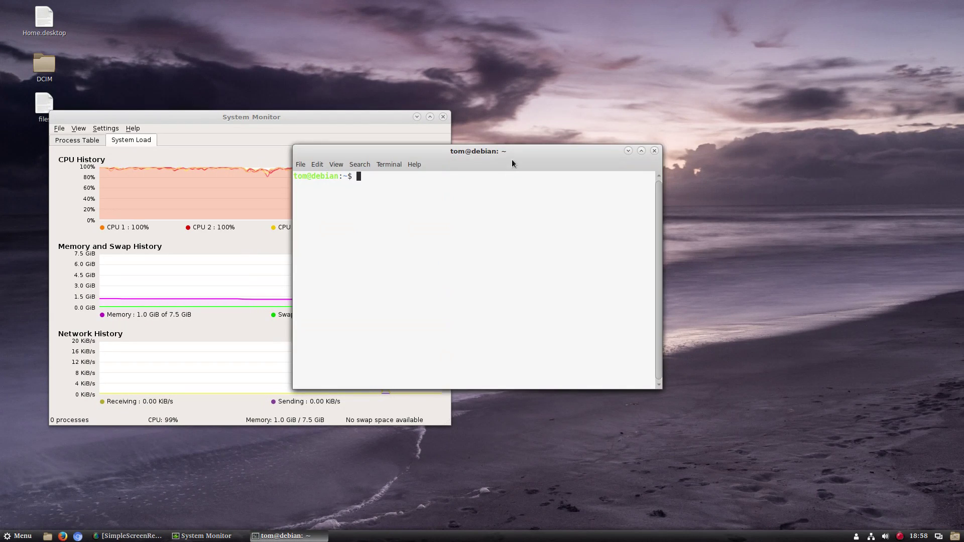
pyautogui.moveTo(528, 151); pyautogui.dragTo(703, 114)
# Step: Install Bluefish with "sudo apt install bluefish", entering the account password and answering y to continue
pyautogui.write('sudo apt install')
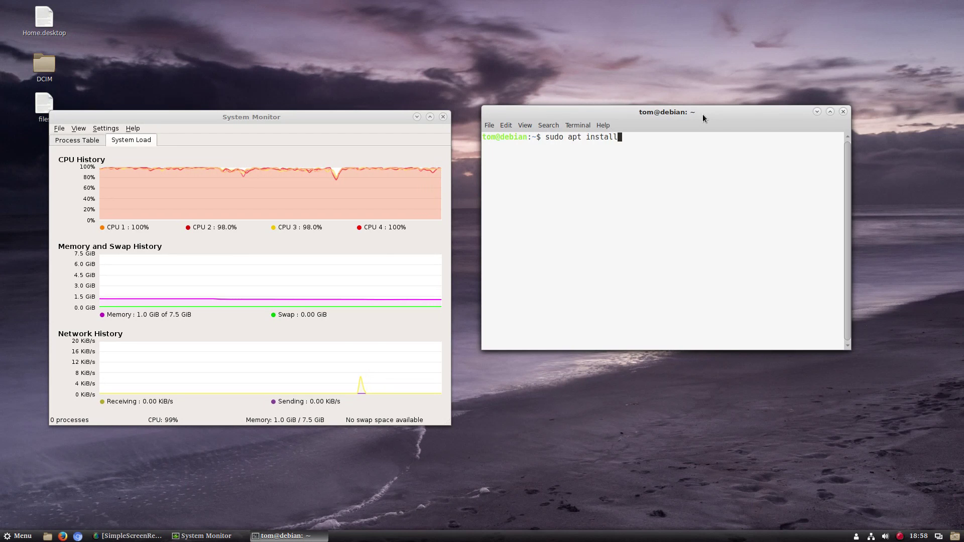
pyautogui.write(' bluefish')
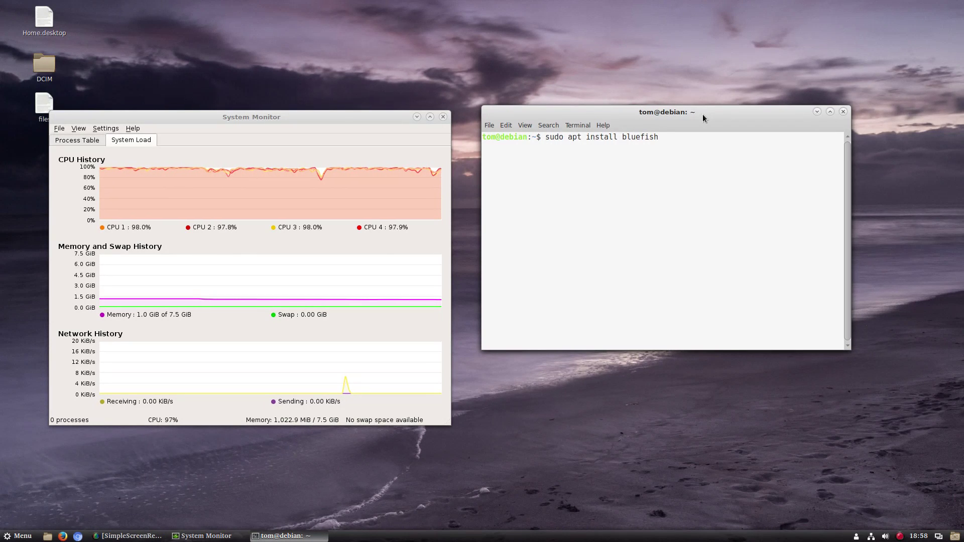
pyautogui.press('Return')
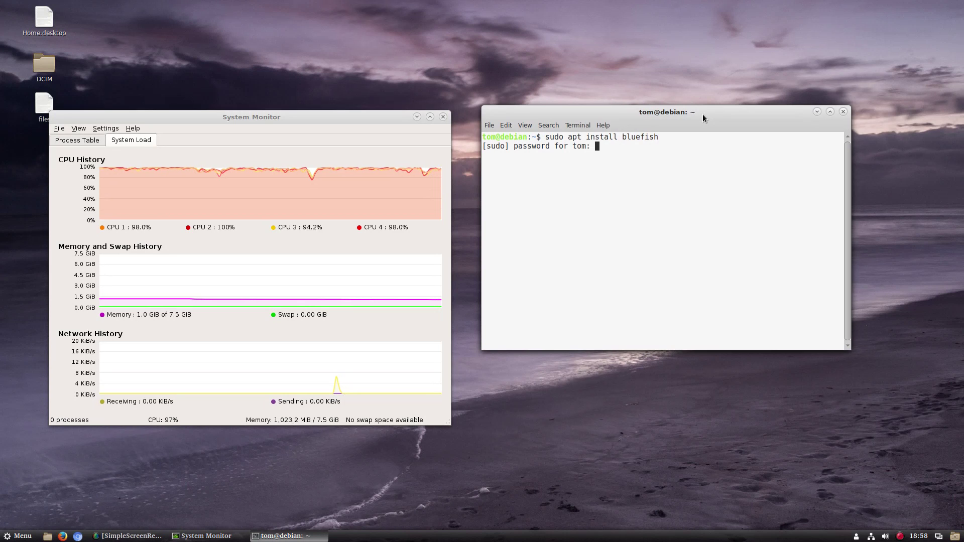
pyautogui.press('Return')
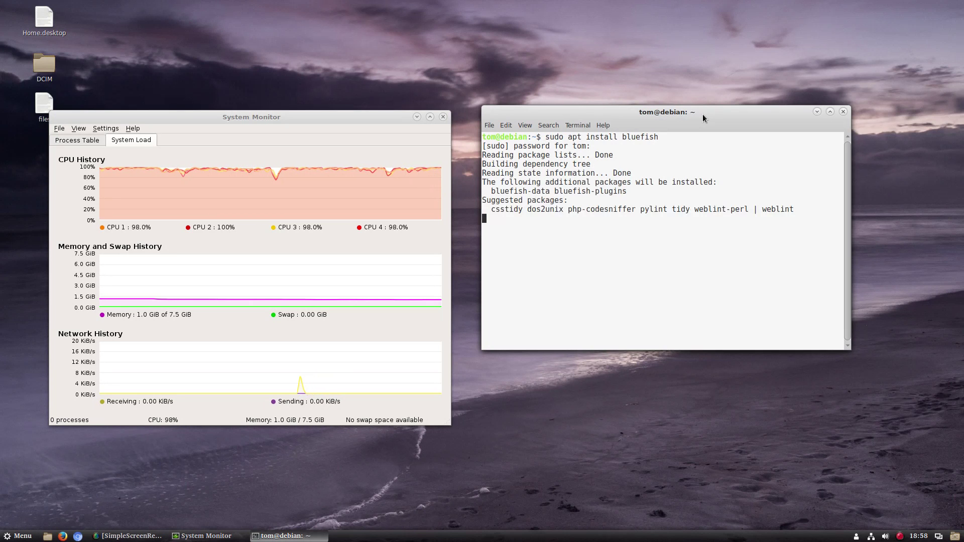
pyautogui.write('y')
pyautogui.press('Return')
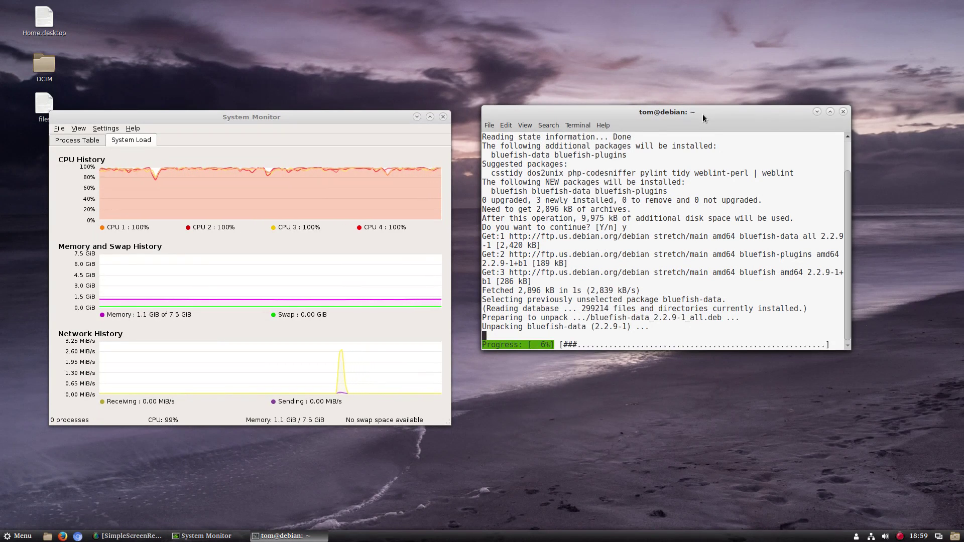
pyautogui.click(18, 536)
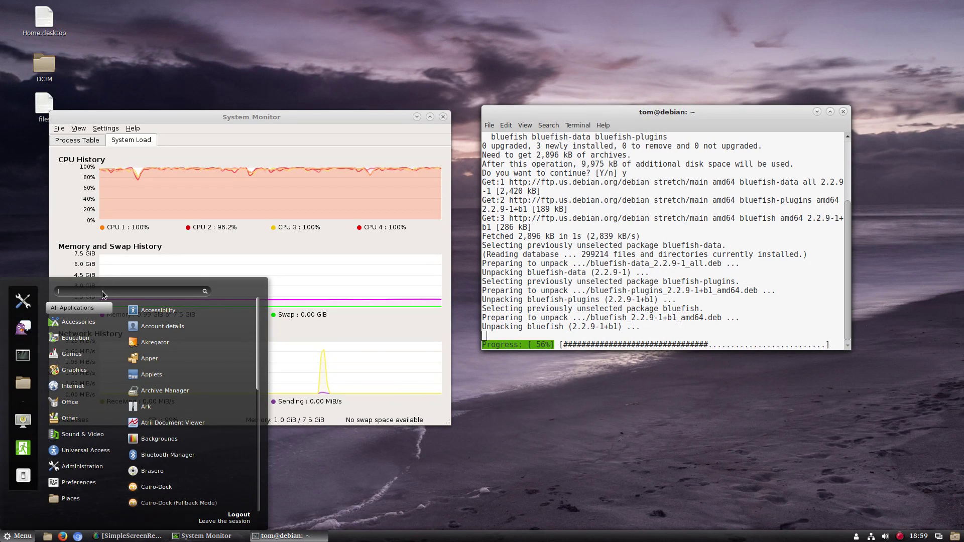
pyautogui.write('sys')
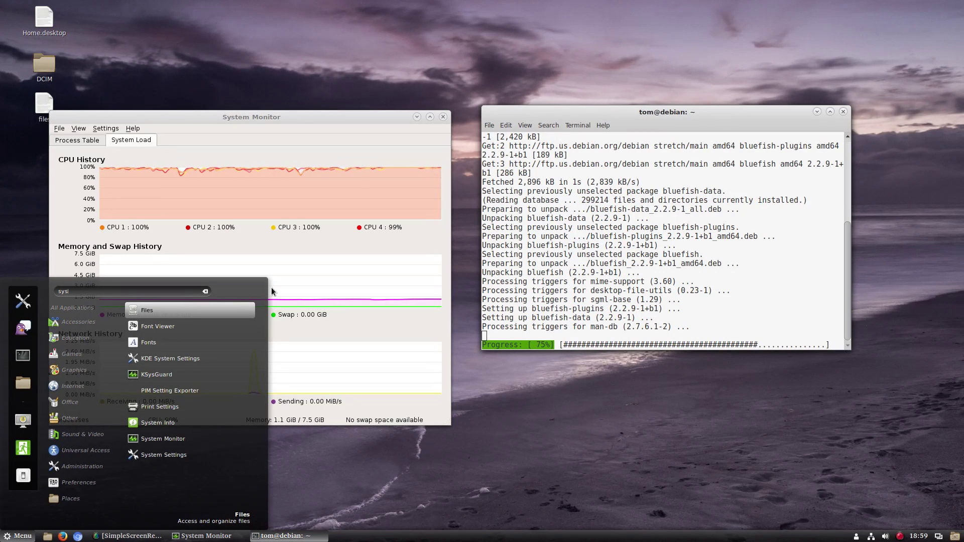
pyautogui.press('BackSpace')
pyautogui.press('BackSpace')
pyautogui.press('BackSpace')
pyautogui.write('about')
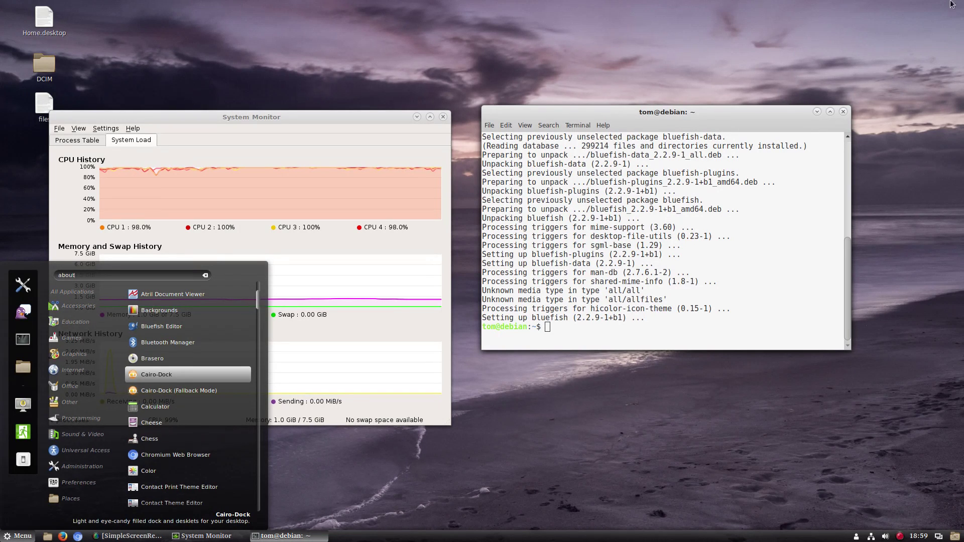
pyautogui.scroll(-3, 257, 301)
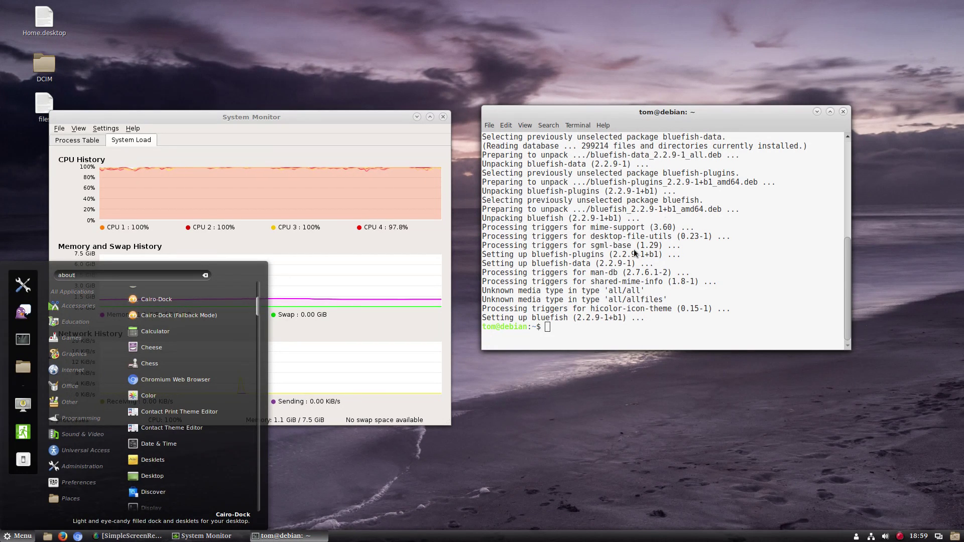
# Step: Return to the terminal, move its window slightly aside and end the session with "exit"
pyautogui.click(608, 300)
pyautogui.moveTo(670, 113); pyautogui.dragTo(696, 94)
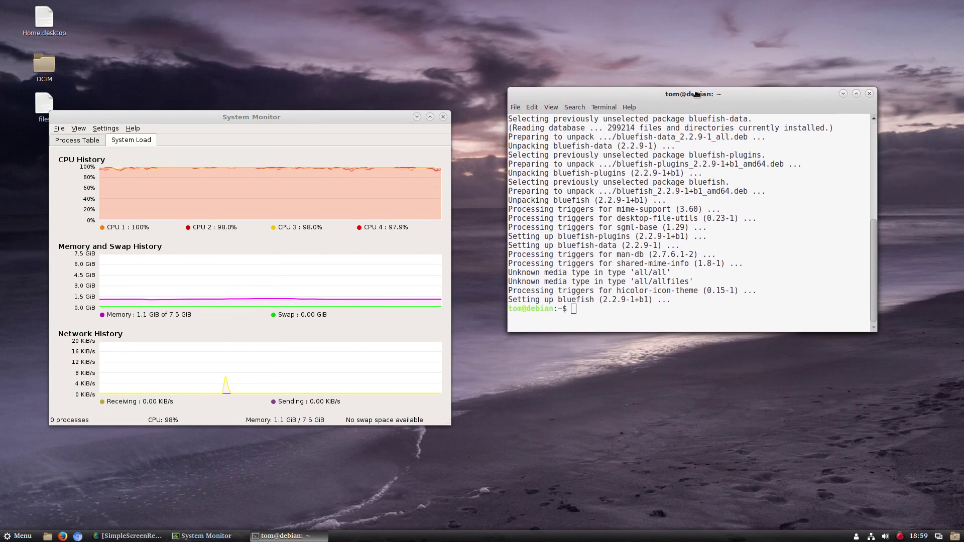
pyautogui.write('exit')
pyautogui.press('Return')
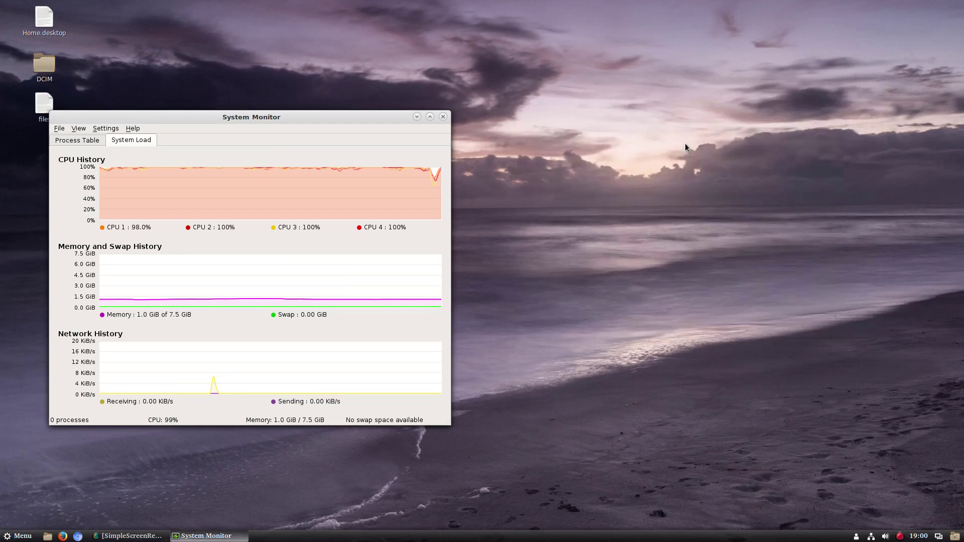
# Step: Search the installed applications for "about", replace the search with "sys" and open System Info
pyautogui.click(22, 536)
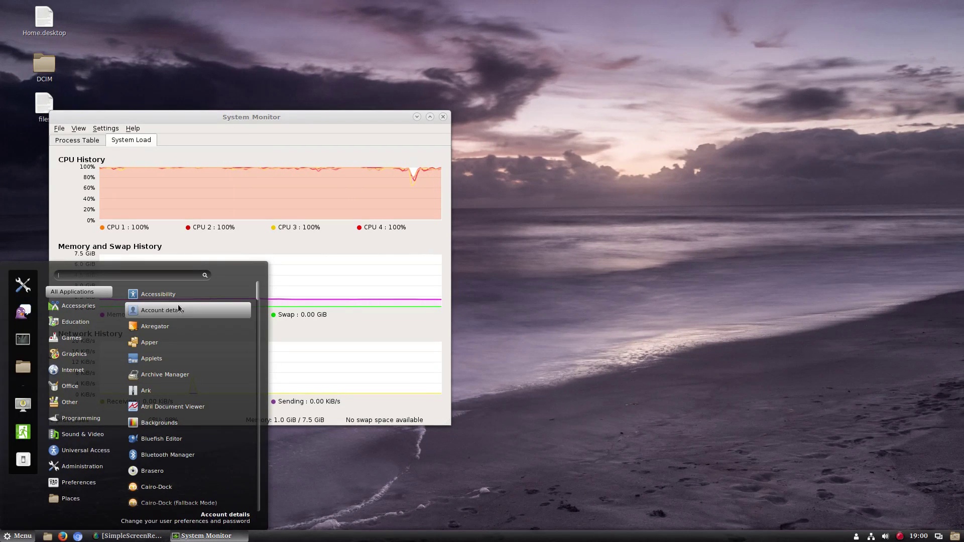
pyautogui.write('about')
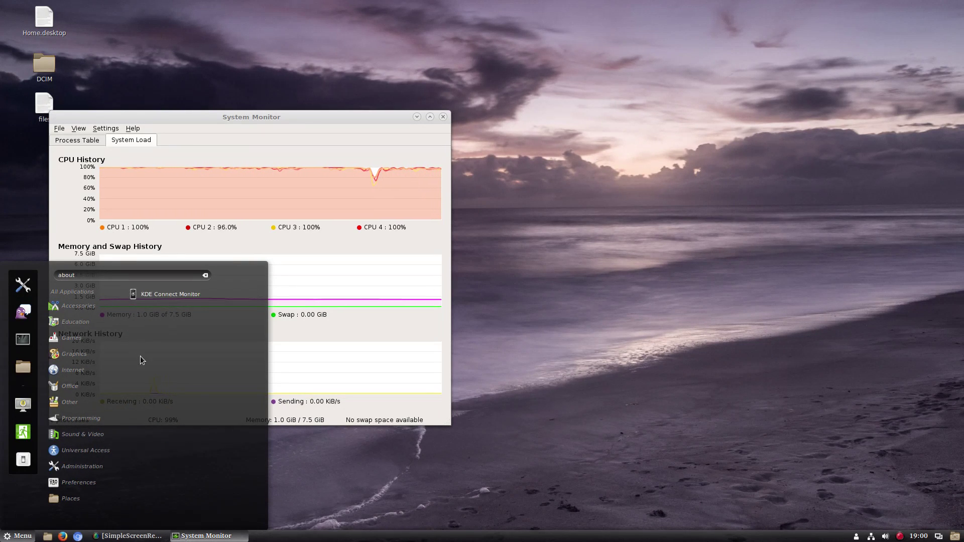
pyautogui.press('BackSpace')
pyautogui.press('BackSpace')
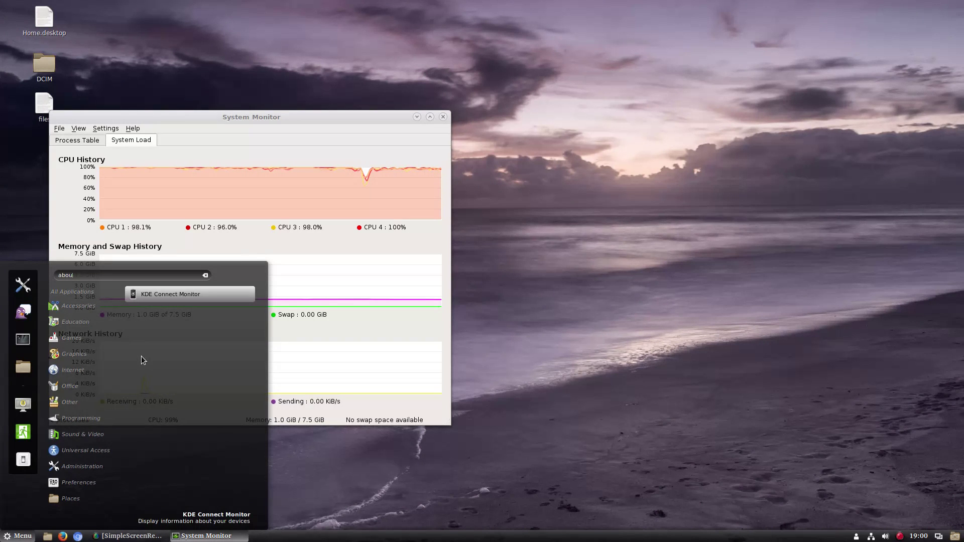
pyautogui.press('BackSpace')
pyautogui.press('BackSpace')
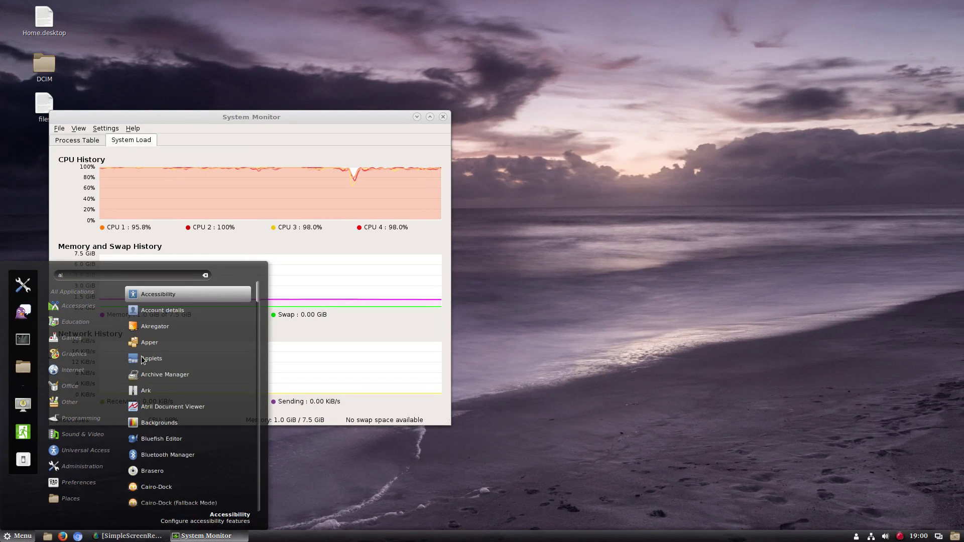
pyautogui.press('BackSpace')
pyautogui.write('sys')
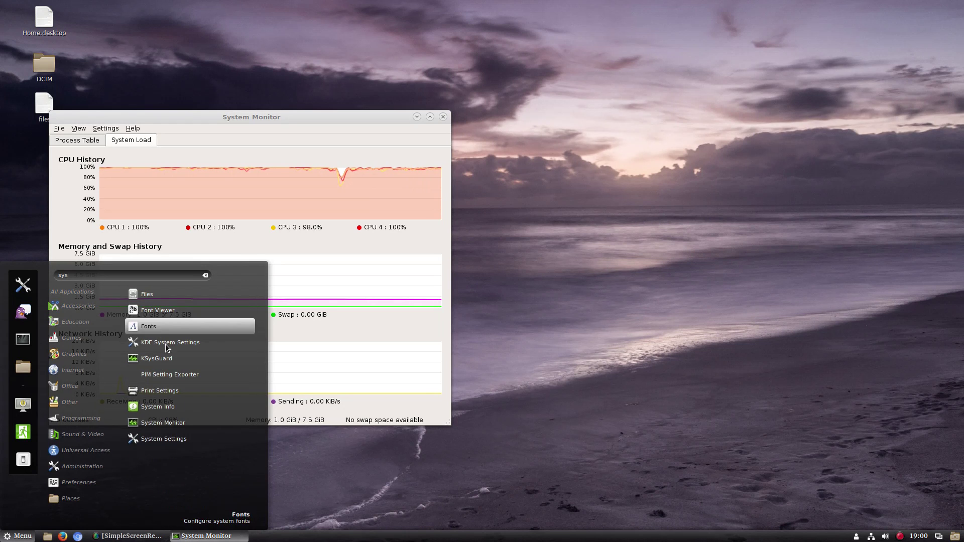
pyautogui.click(585, 198)
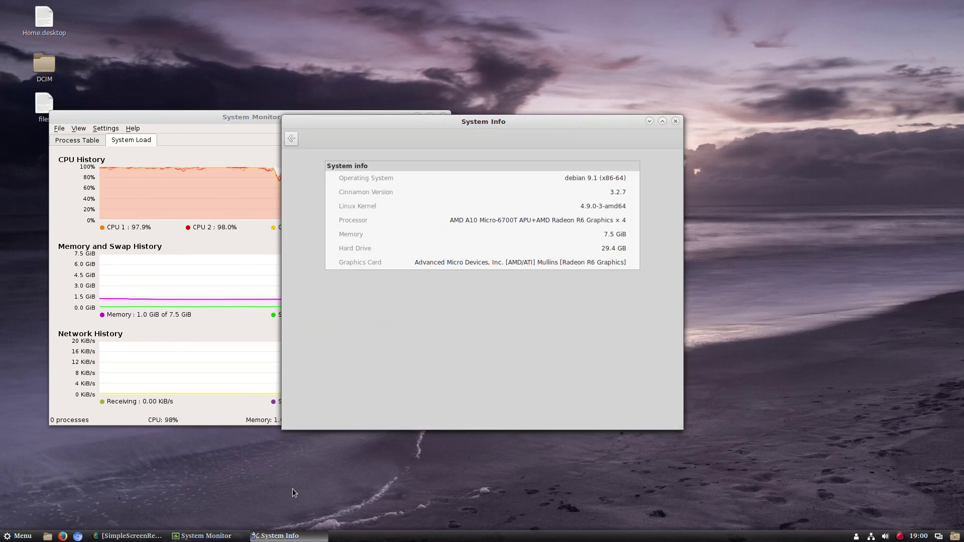
# Step: Move the System Info window aside to read the hardware and system details, and close it and the System Monitor
pyautogui.moveTo(582, 119); pyautogui.dragTo(813, 54)
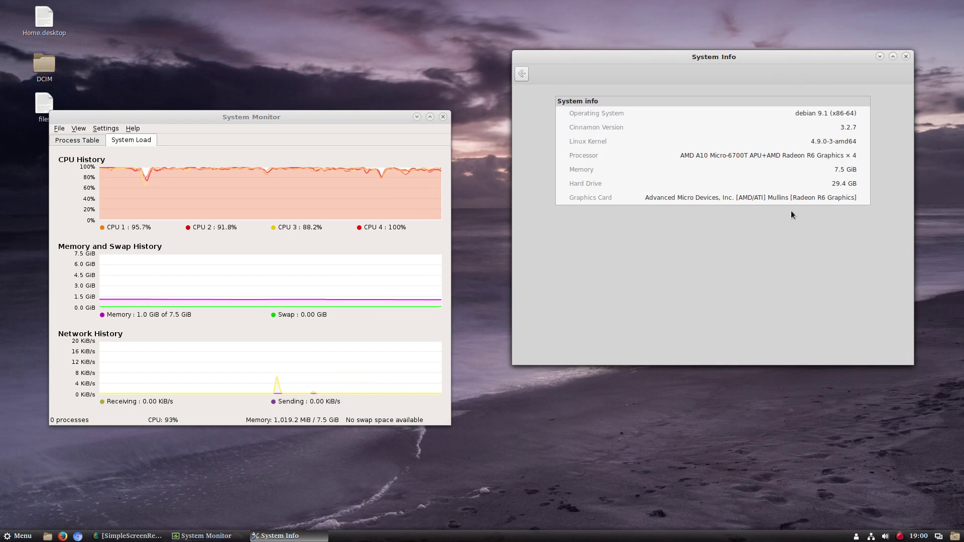
pyautogui.click(906, 56)
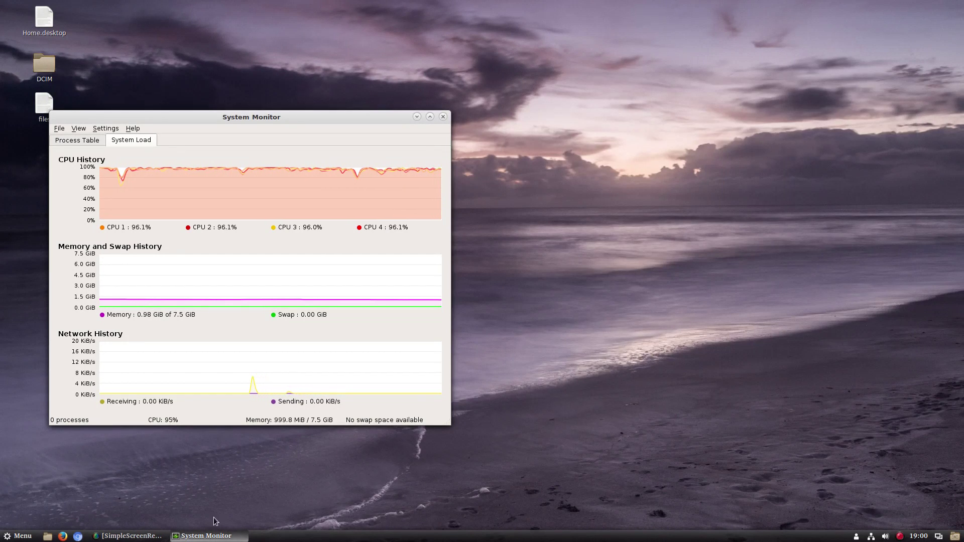
pyautogui.click(443, 116)
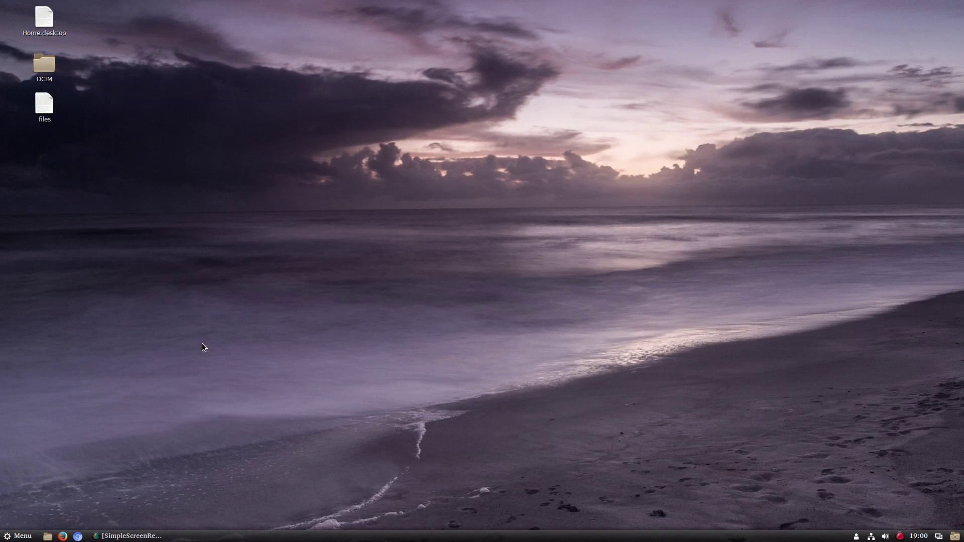
# Step: Search the installed applications for "blue", launch Bluefish Editor and reposition its window on the desktop
pyautogui.click(8, 537)
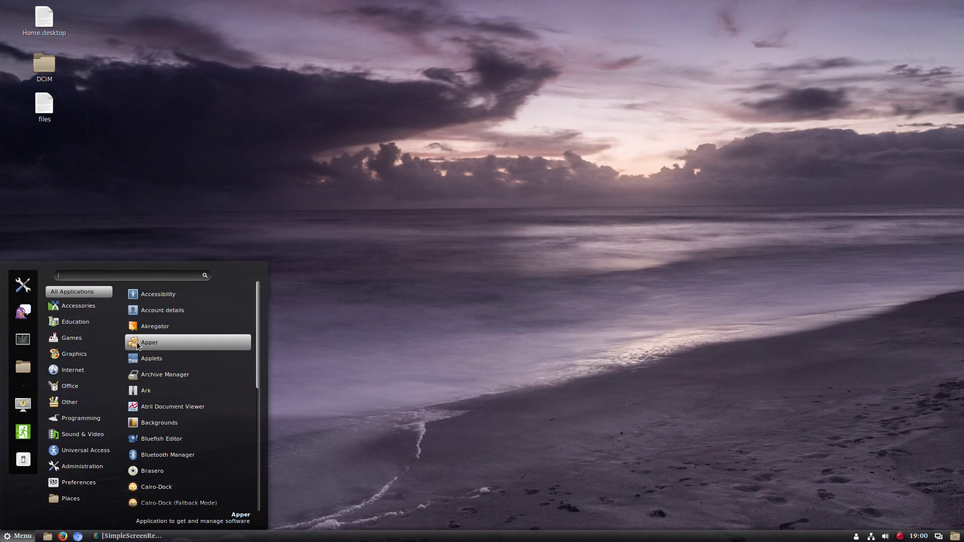
pyautogui.write('blue')
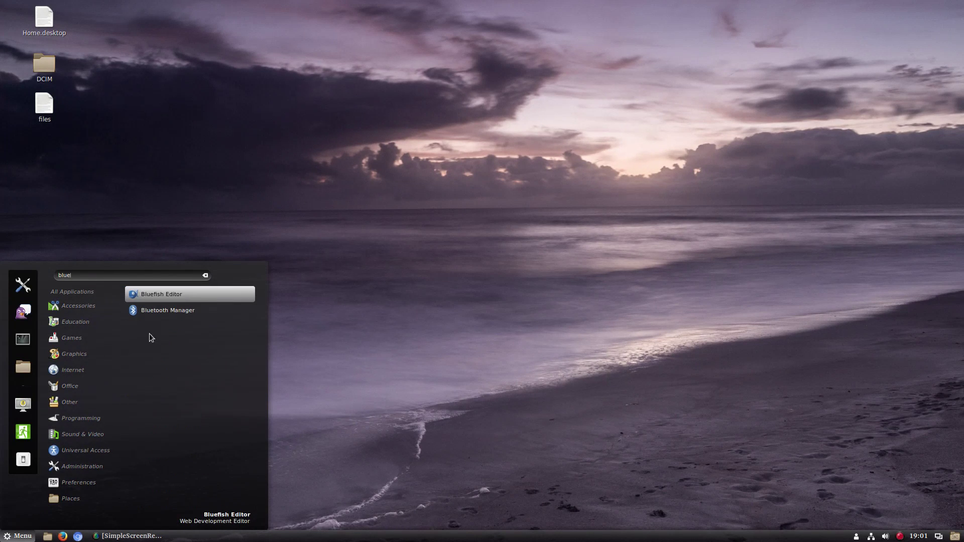
pyautogui.press('Return')
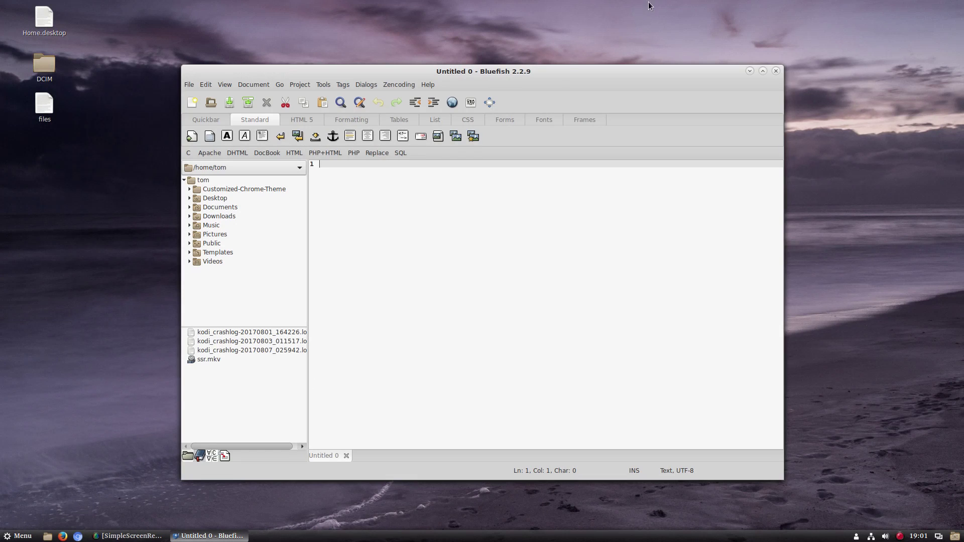
pyautogui.moveTo(567, 71); pyautogui.dragTo(648, 39)
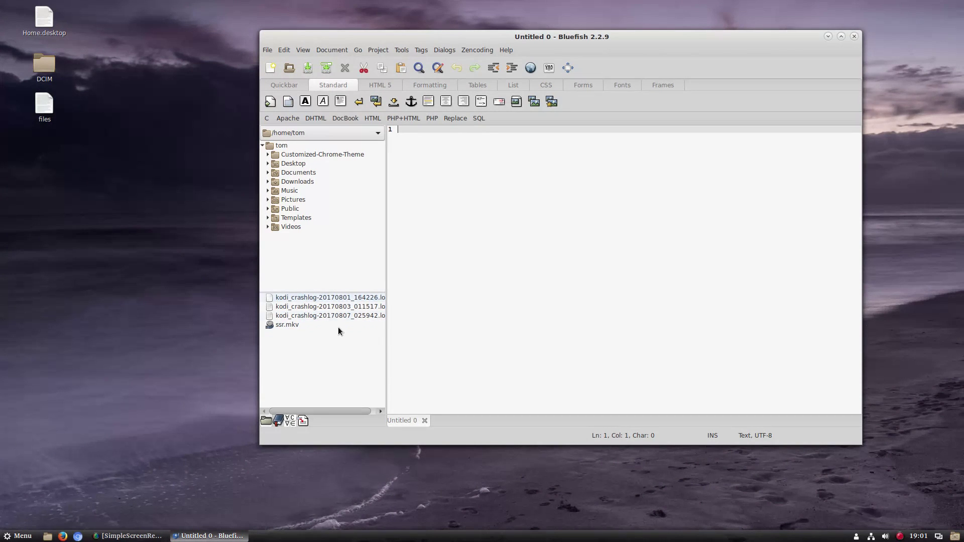
# Step: Show the Desktop folder in Bluefish's file browser and create a new empty document
pyautogui.click(292, 165)
pyautogui.click(269, 164)
pyautogui.click(269, 164)
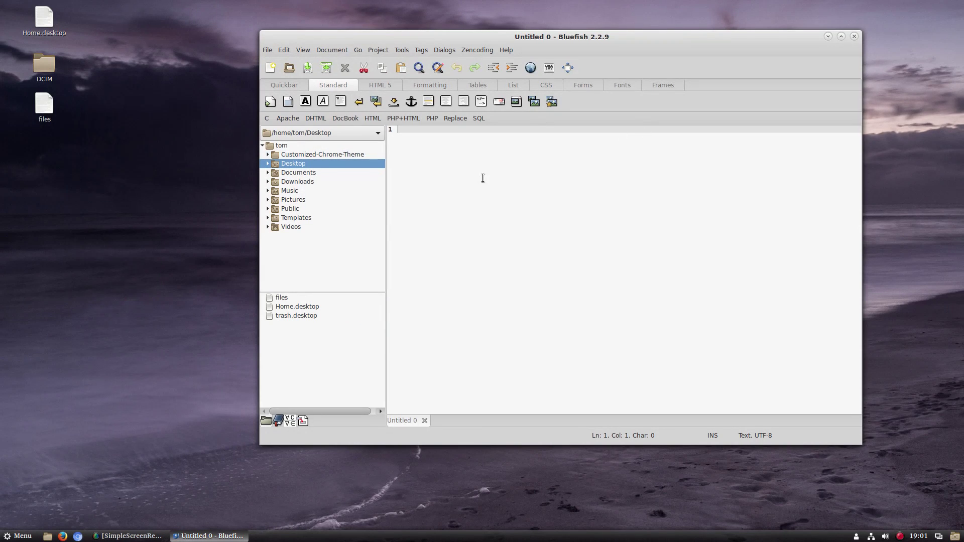
pyautogui.click(267, 52)
pyautogui.click(440, 74)
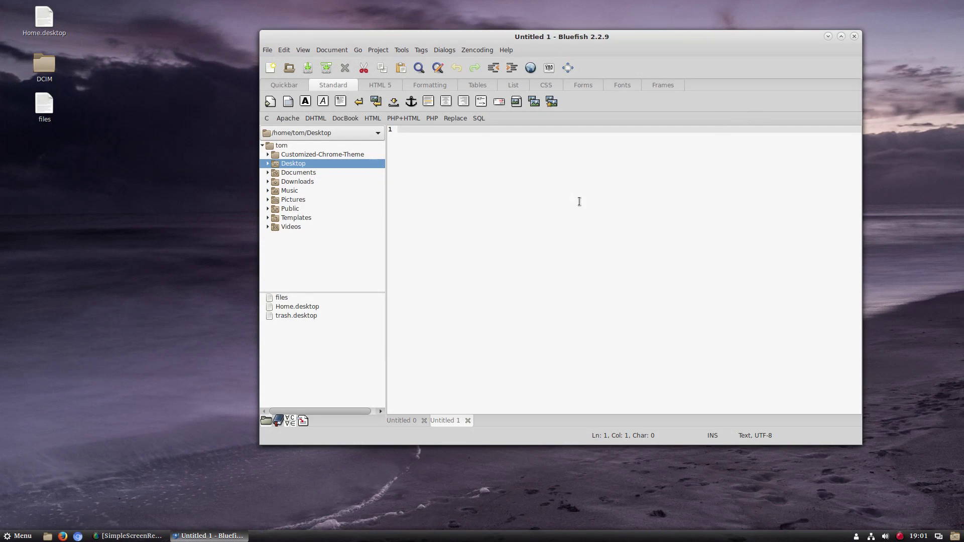
# Step: Write the opening <html> tag and an empty <head></head> section in the new document
pyautogui.write('<ha')
pyautogui.write('ml>')
pyautogui.press('Return')
pyautogui.write('<header')
pyautogui.press('BackSpace')
pyautogui.press('BackSpace')
pyautogui.press('BackSpace')
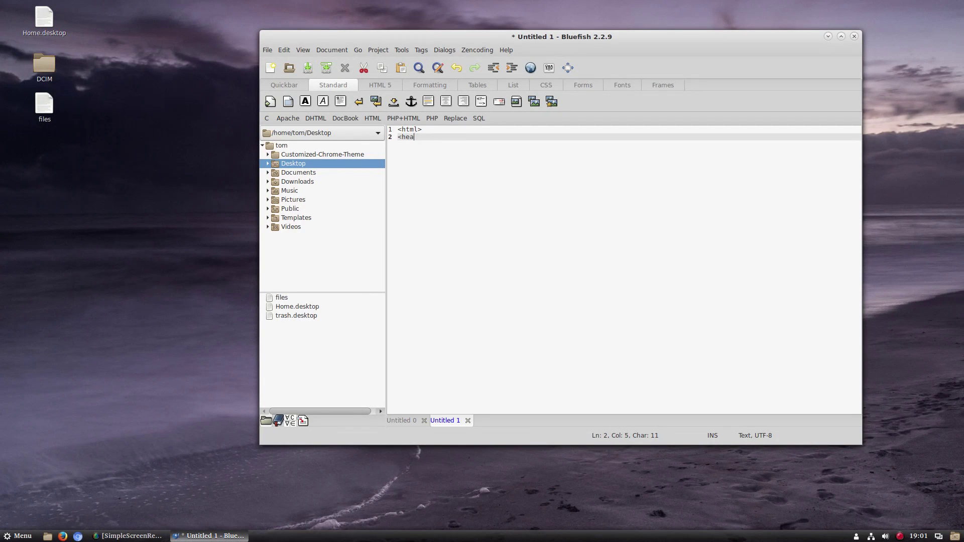
pyautogui.write('d>')
pyautogui.press('Return')
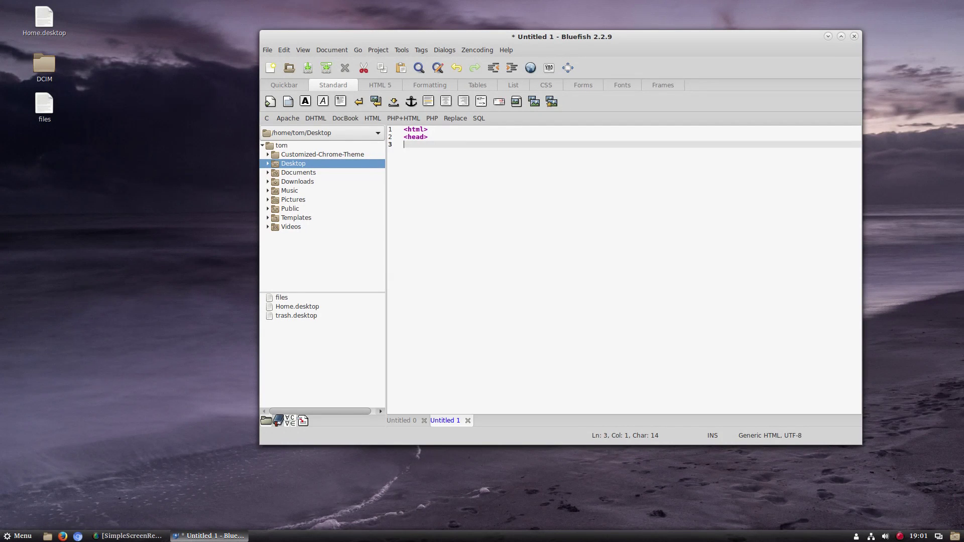
pyautogui.write('</')
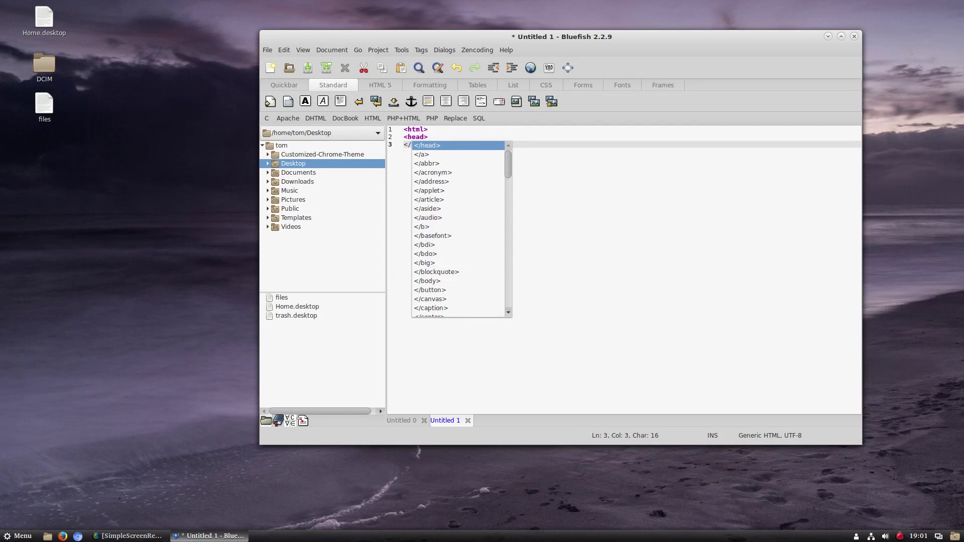
pyautogui.press('Return')
pyautogui.press('Return')
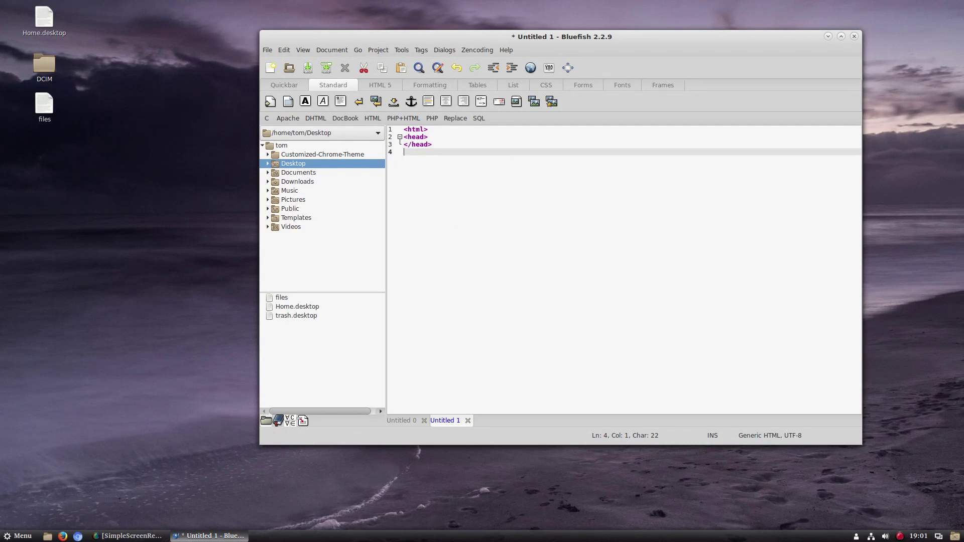
# Step: Add a <body> section containing "This is text" below the head and end the document with </html>
pyautogui.write('<bo')
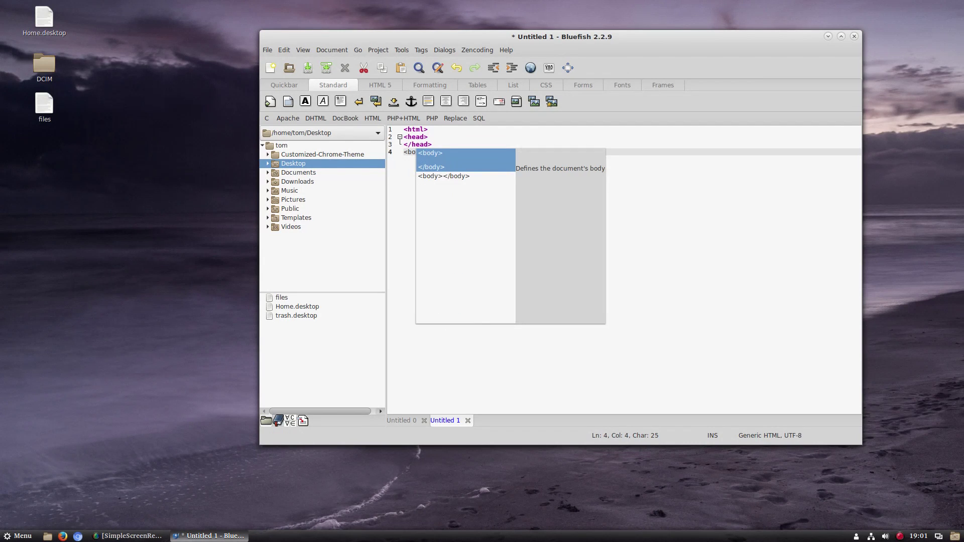
pyautogui.press('Return')
pyautogui.write('This is text')
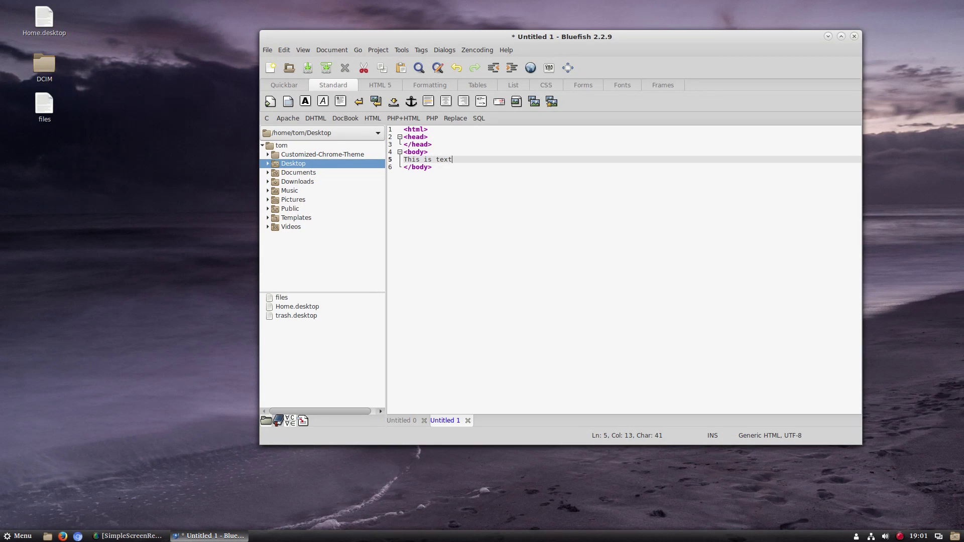
pyautogui.click(433, 167)
pyautogui.press('Return')
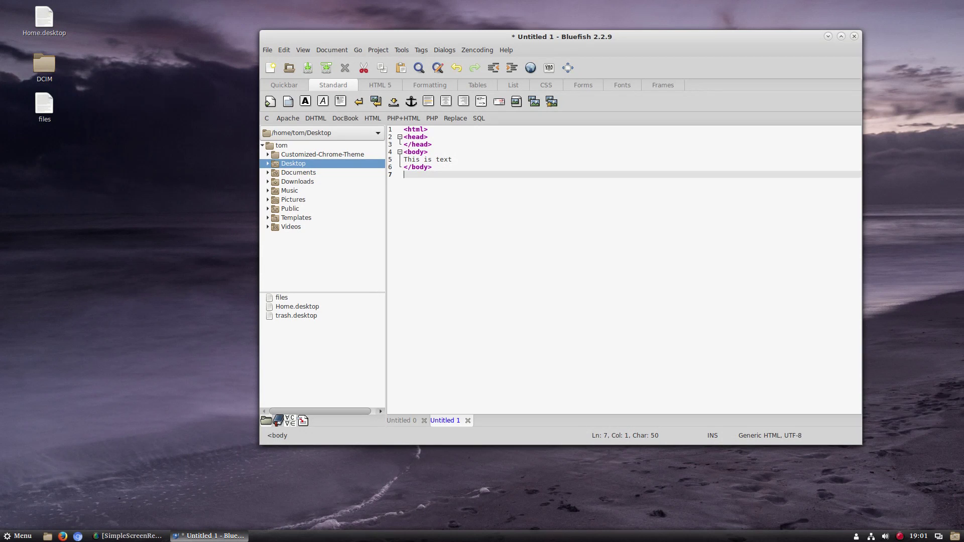
pyautogui.write('<')
pyautogui.press('Return')
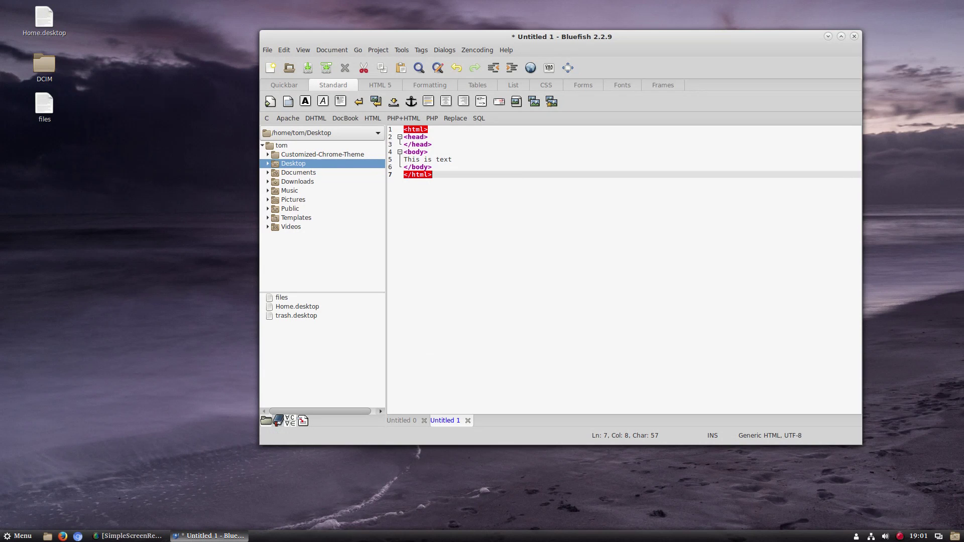
# Step: Save the document in the Desktop folder as page.html
pyautogui.hotkey('ctrl', 's')
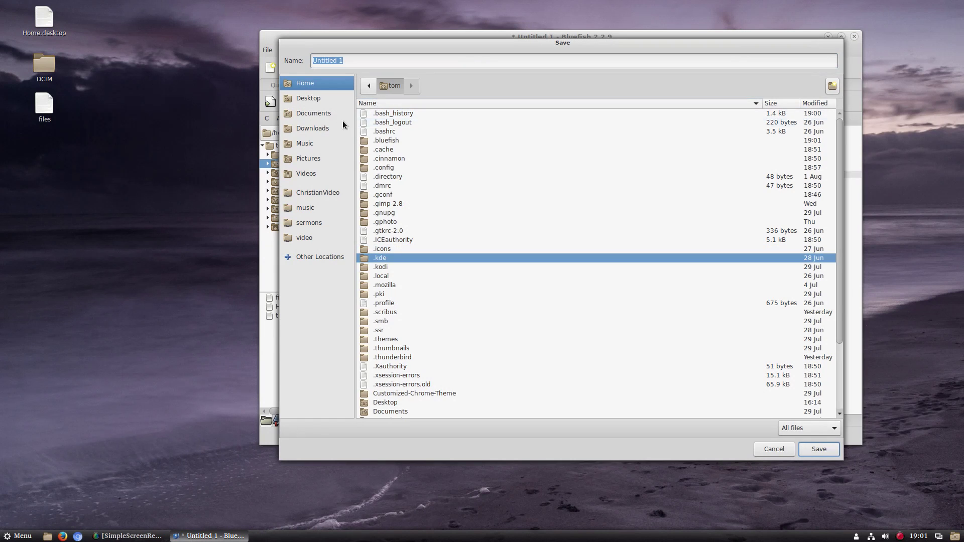
pyautogui.click(309, 99)
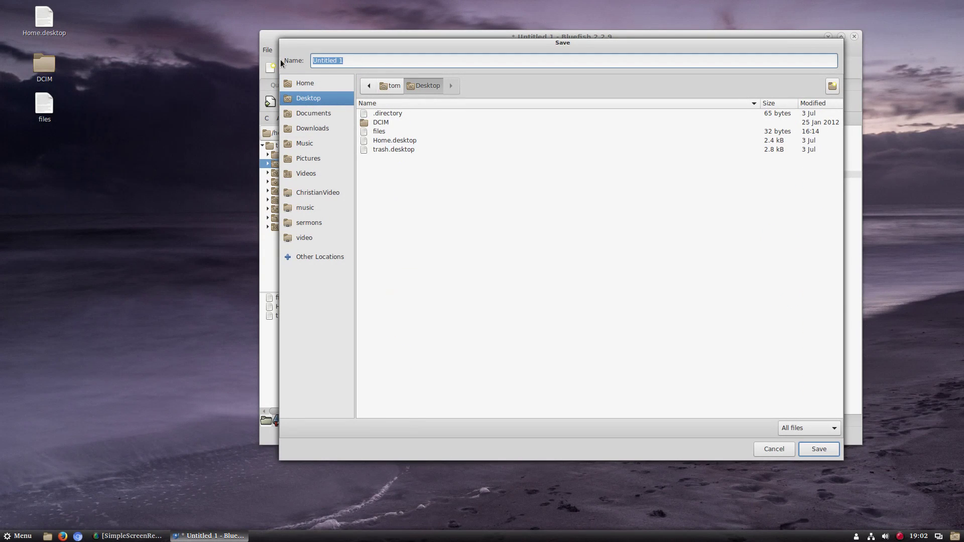
pyautogui.write('page.html')
pyautogui.press('Return')
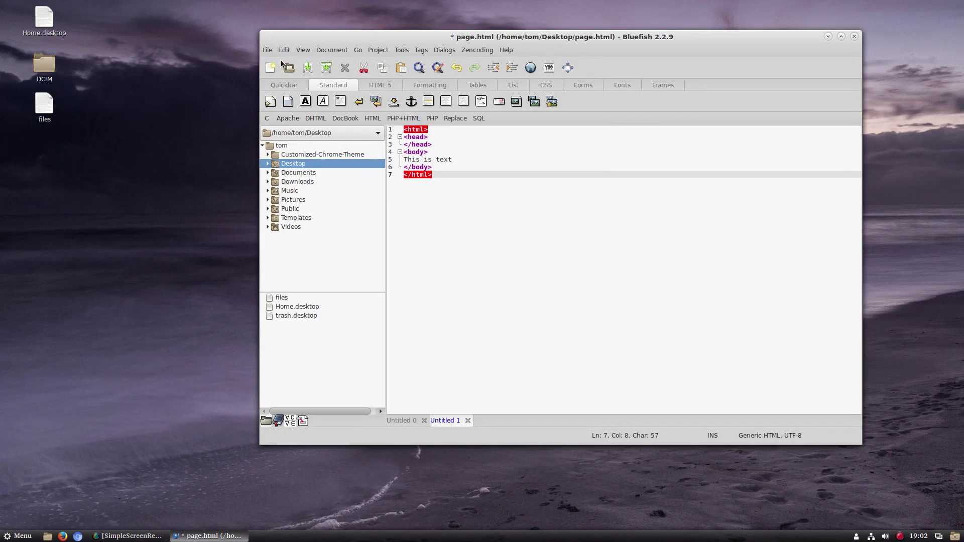
# Step: Open page.html from the desktop in Firefox, view the rendered page and close the browser
pyautogui.click(53, 150)
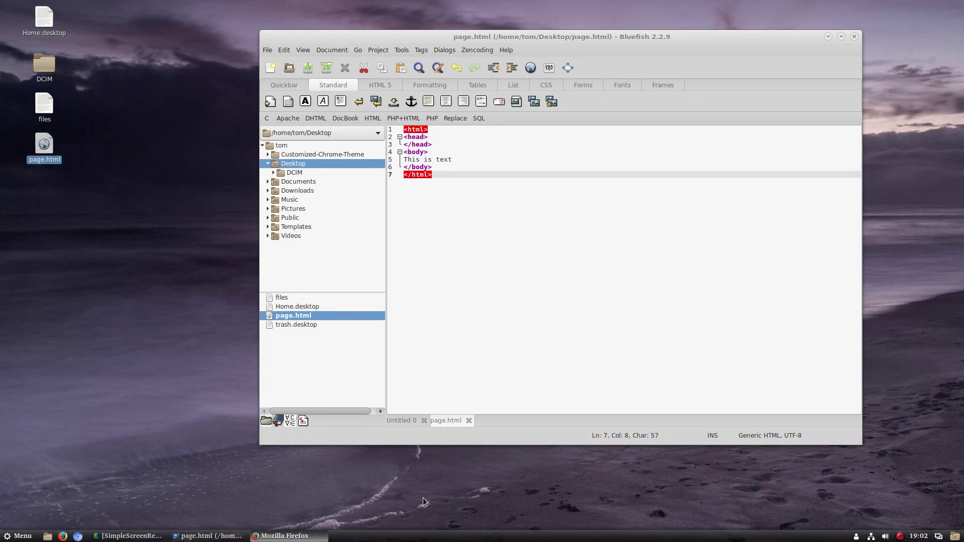
pyautogui.click(271, 537)
pyautogui.click(271, 536)
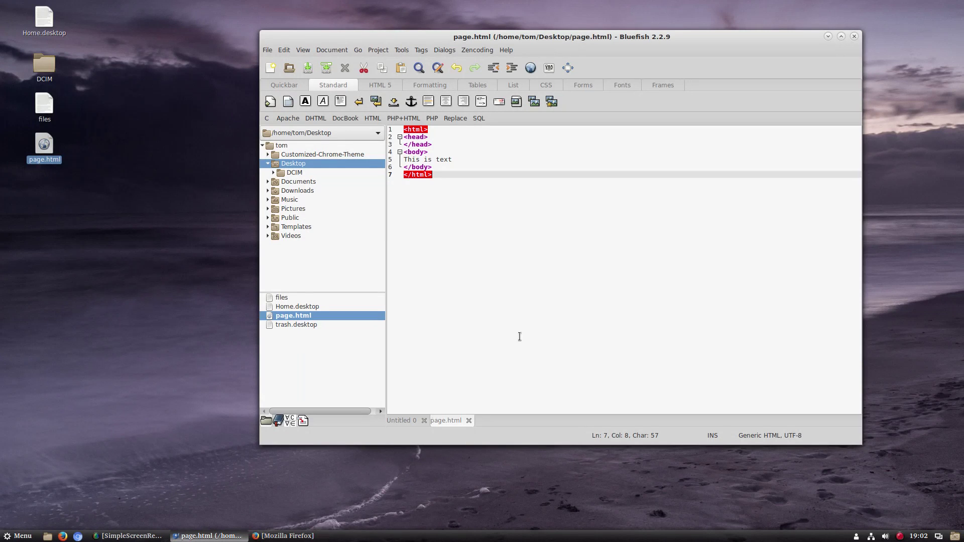
pyautogui.click(267, 537)
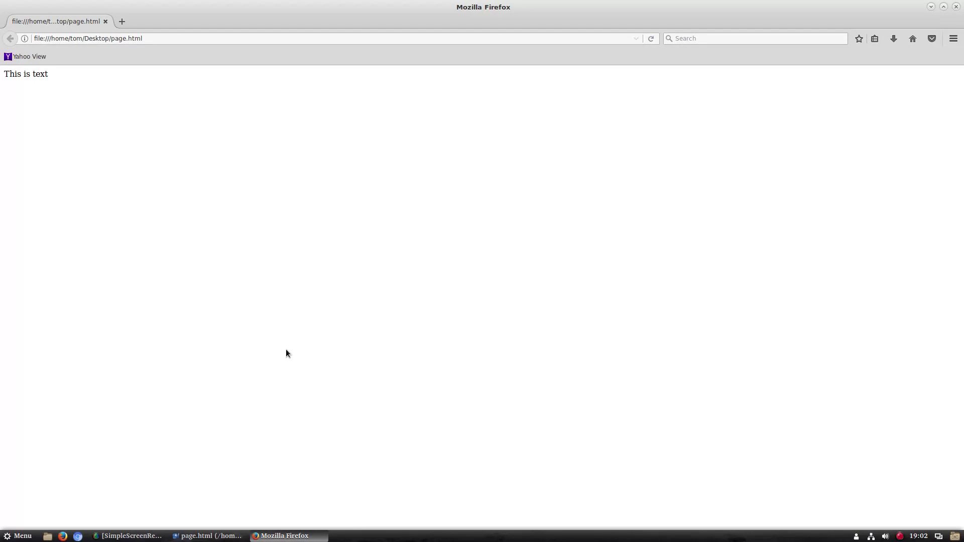
pyautogui.hotkey('alt', 'F4')
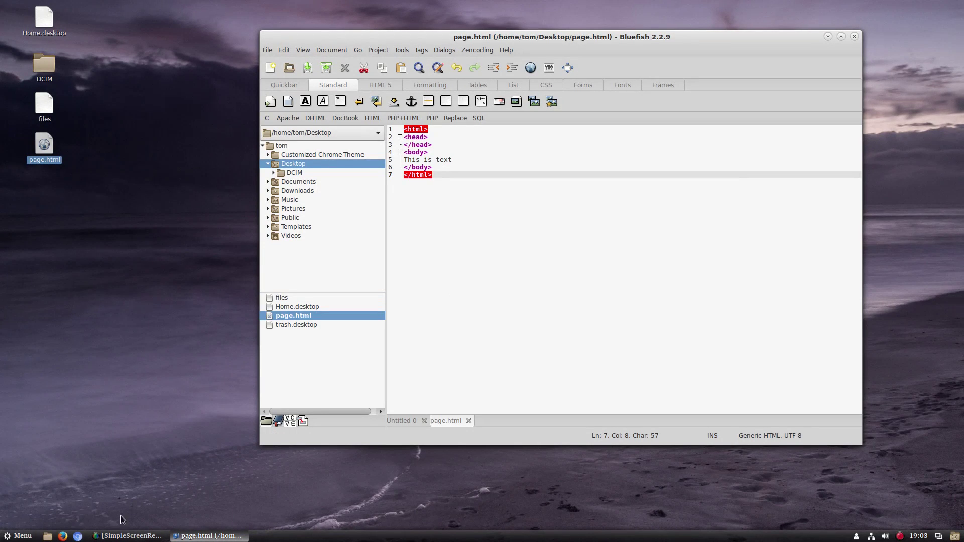
# Step: Switch to SimpleScreenRecorder and minimize its window to uncover the desktop beside the System Monitor
pyautogui.click(127, 536)
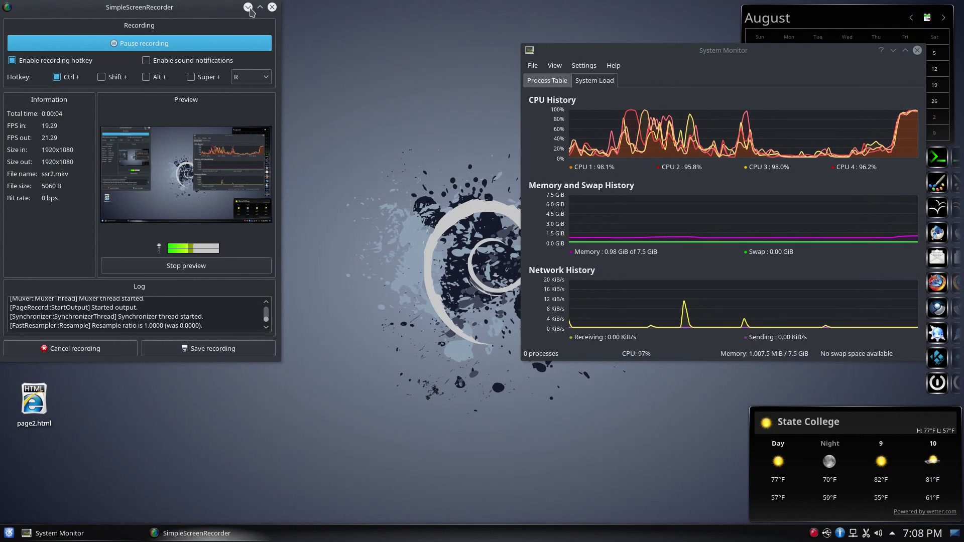
pyautogui.click(248, 7)
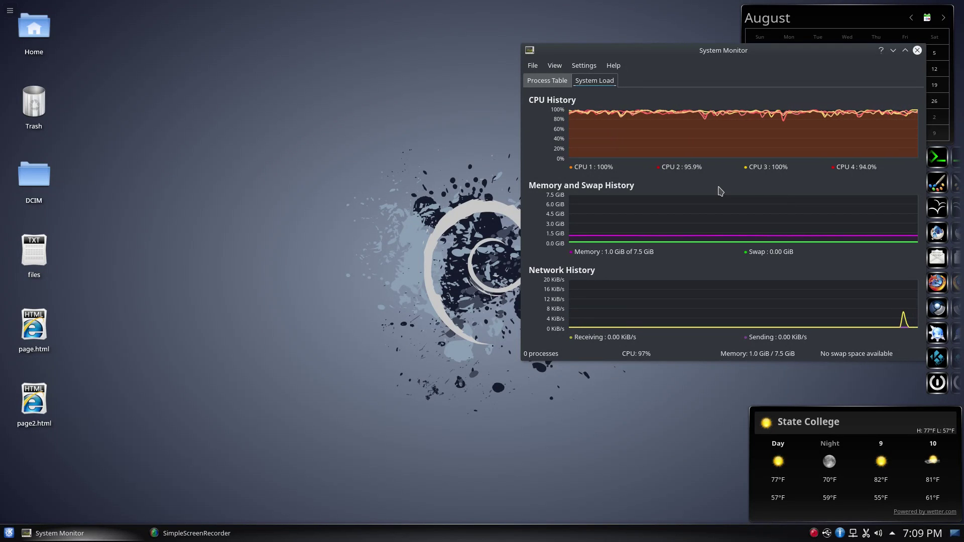
pyautogui.click(9, 533)
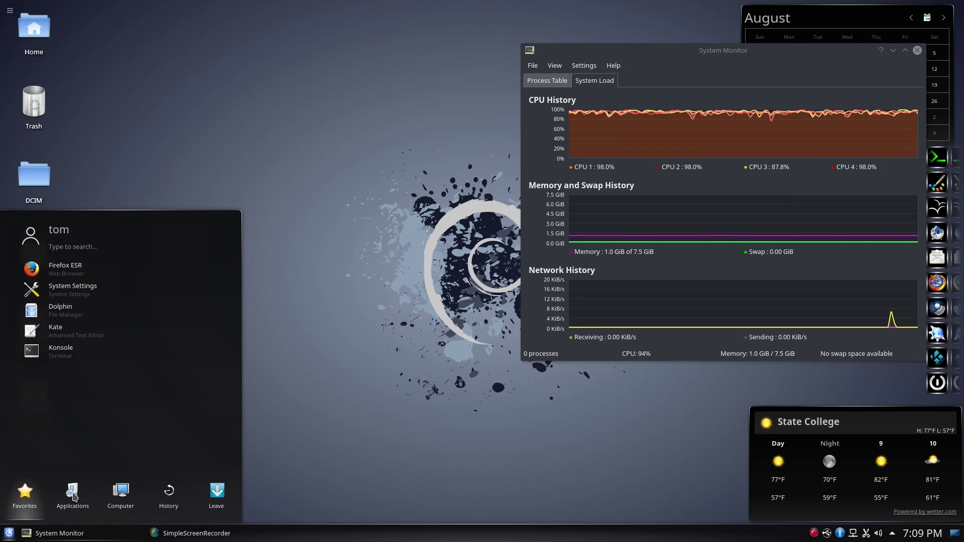
pyautogui.click(72, 495)
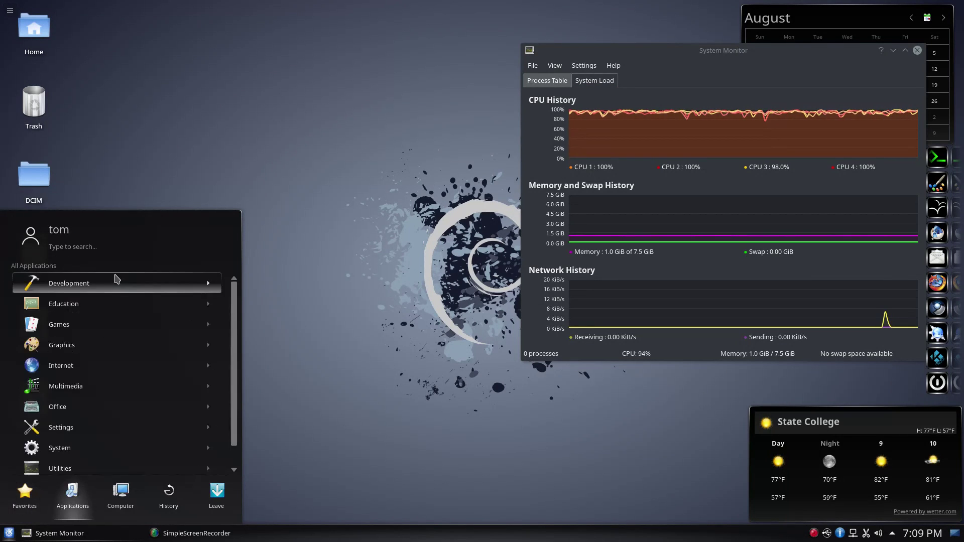
pyautogui.click(76, 307)
pyautogui.click(2, 505)
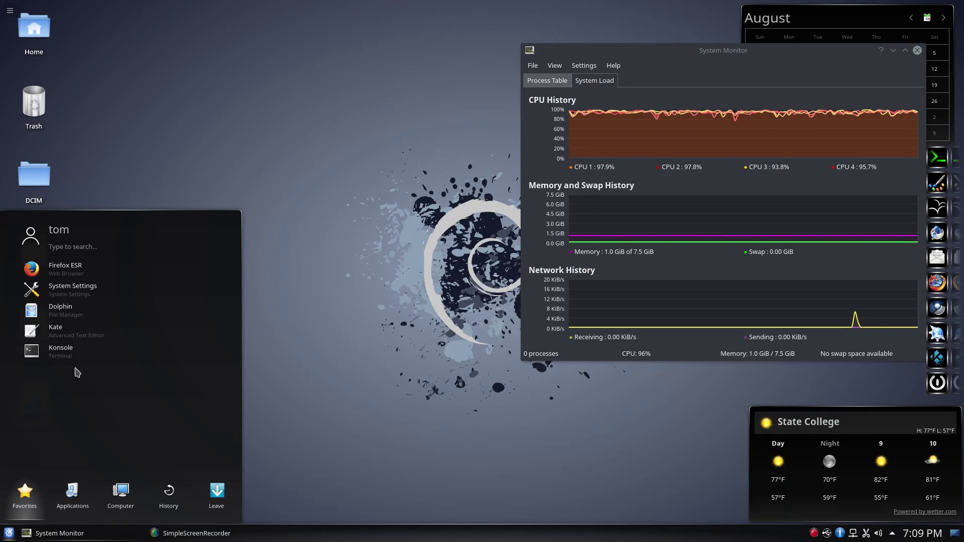
pyautogui.click(216, 170)
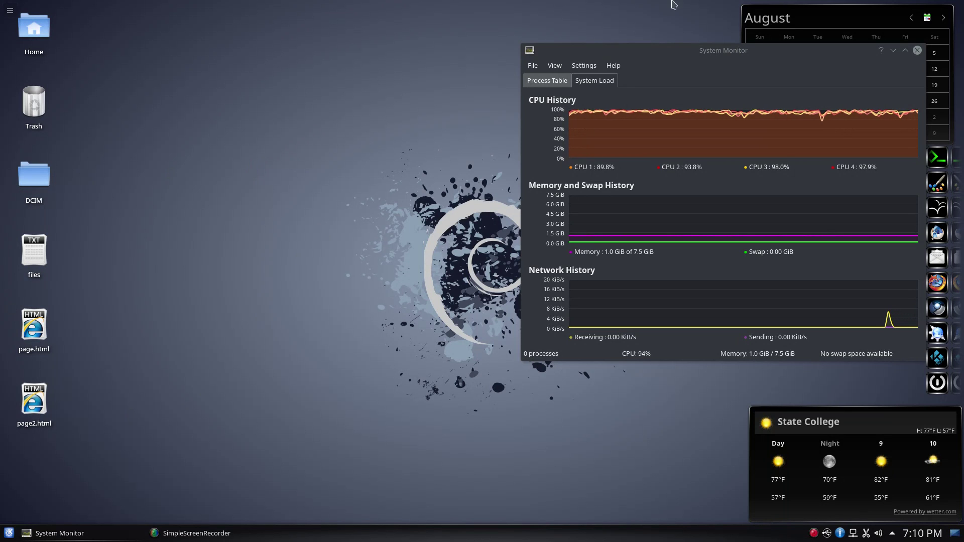
# Step: Move the System Monitor window clear of the calendar widget and minimize the SimpleScreenRecorder window
pyautogui.moveTo(732, 56); pyautogui.dragTo(408, 69)
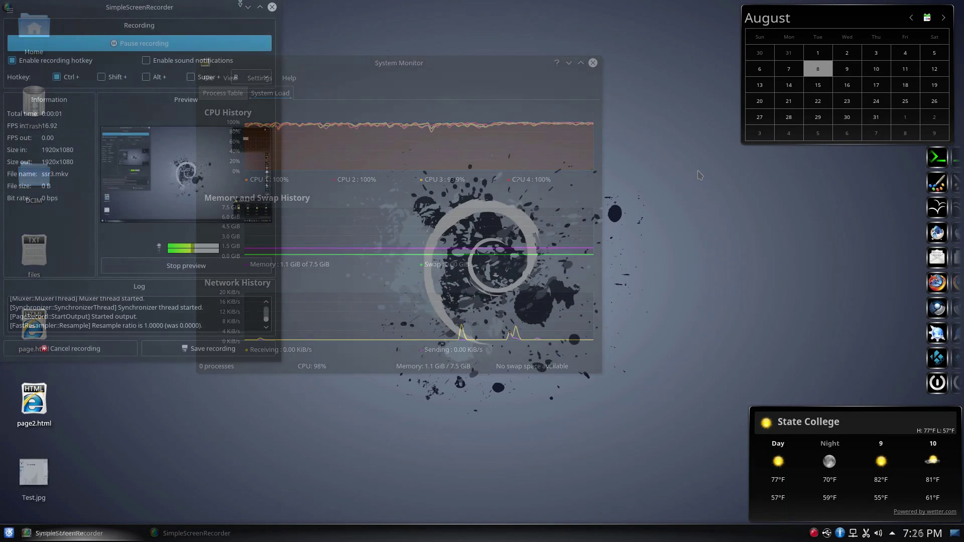
pyautogui.click(248, 8)
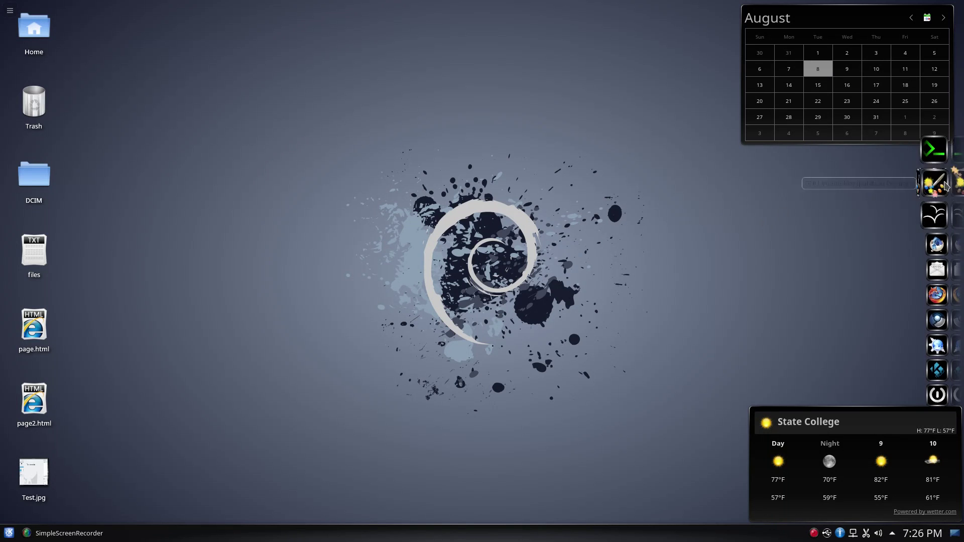
pyautogui.click(928, 189)
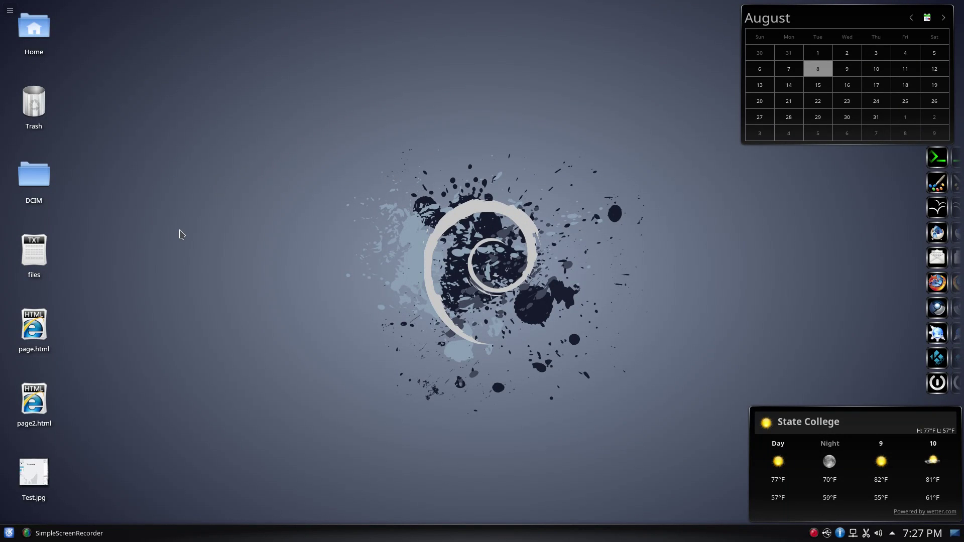
pyautogui.press('XF86AudioRaiseVolume')
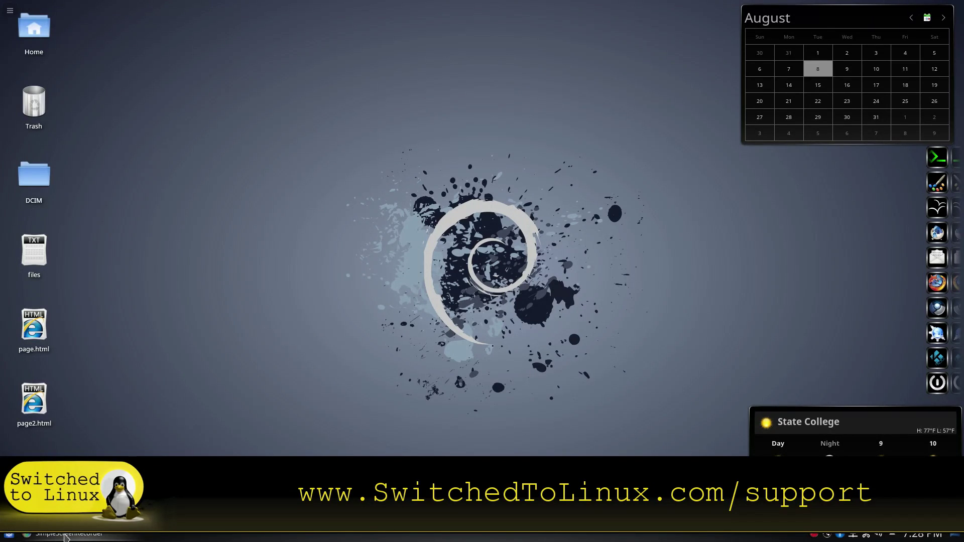
# Step: Restore the minimized SimpleScreenRecorder window to bring up its recording controls
pyautogui.moveTo(69, 534)
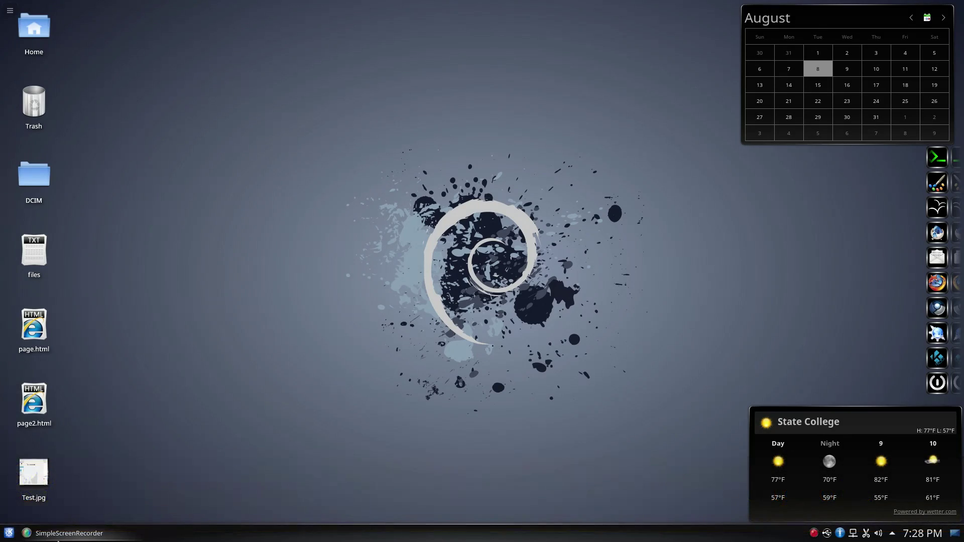
pyautogui.click(60, 536)
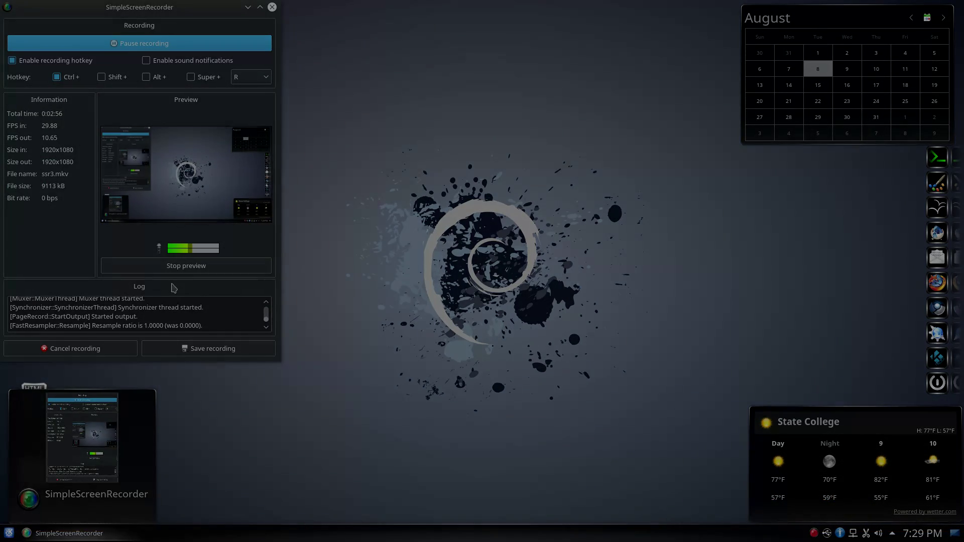